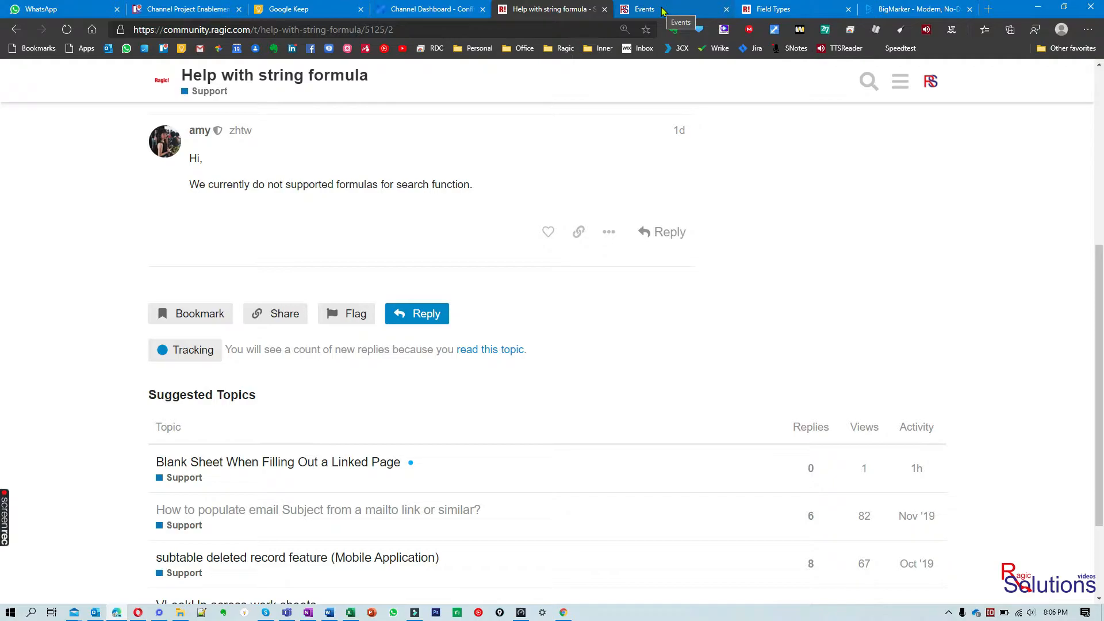
Switch to the Events sheet and open the Ragic Solutions Marketing Event record
left_click(662, 10)
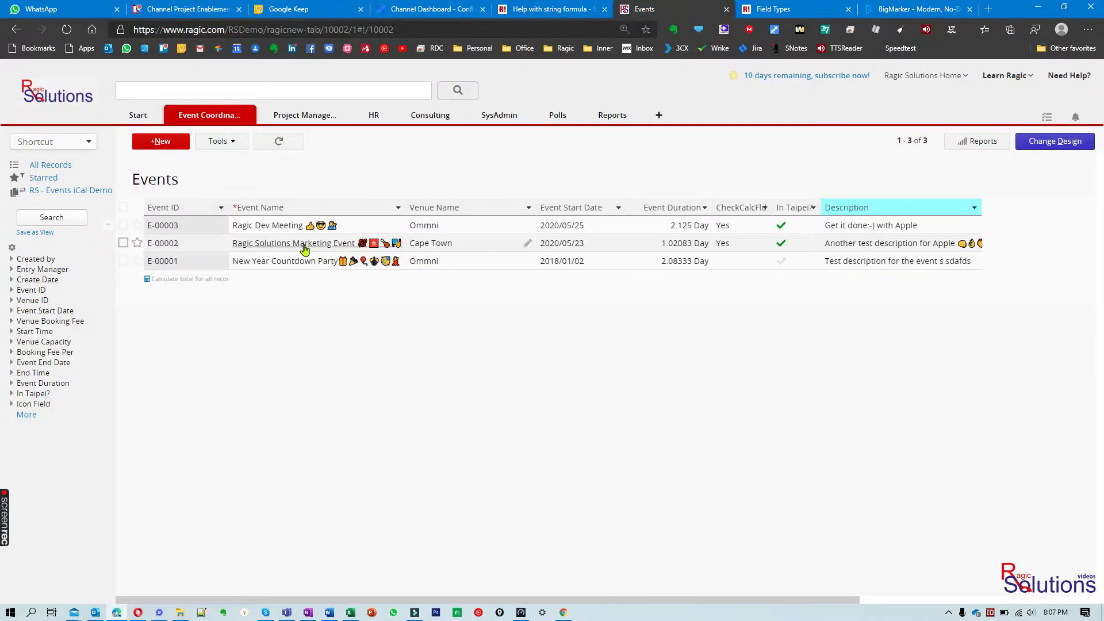
left_click(215, 245)
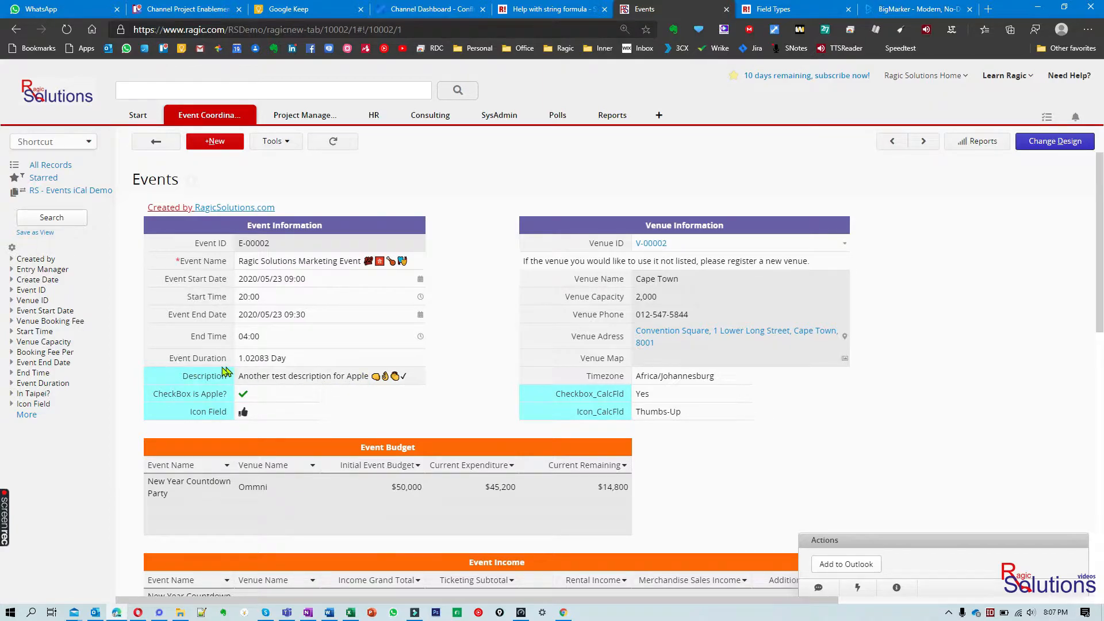
Test the dependent checkbox and icon fields by repeatedly removing and restoring the final "e" of "Apple" in the Description, and discard the edit
left_click(357, 376)
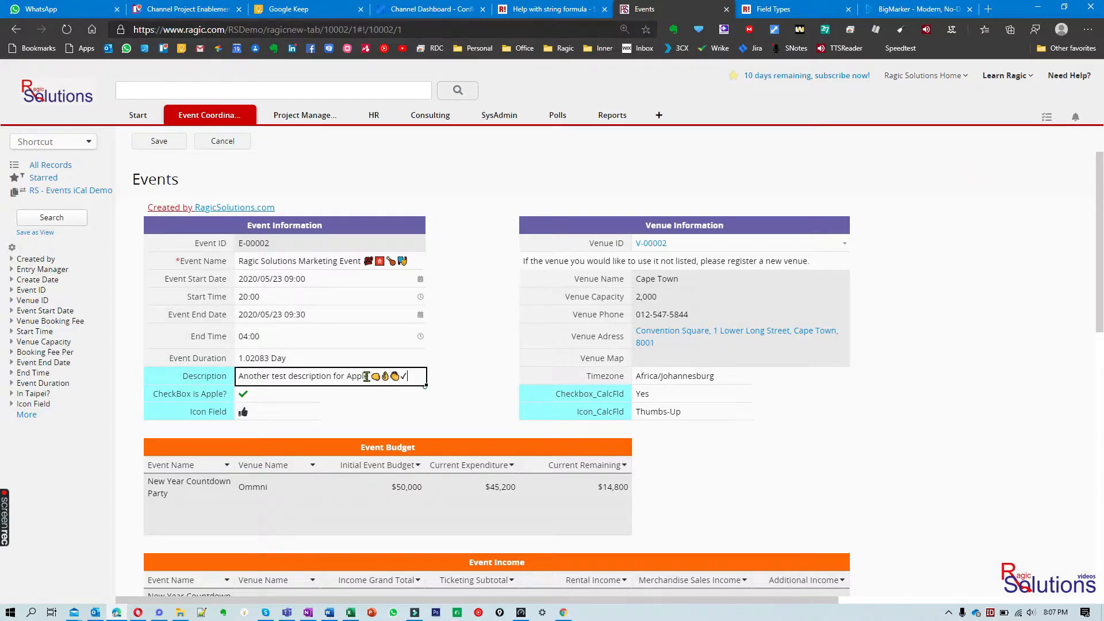
key("BackSpace")
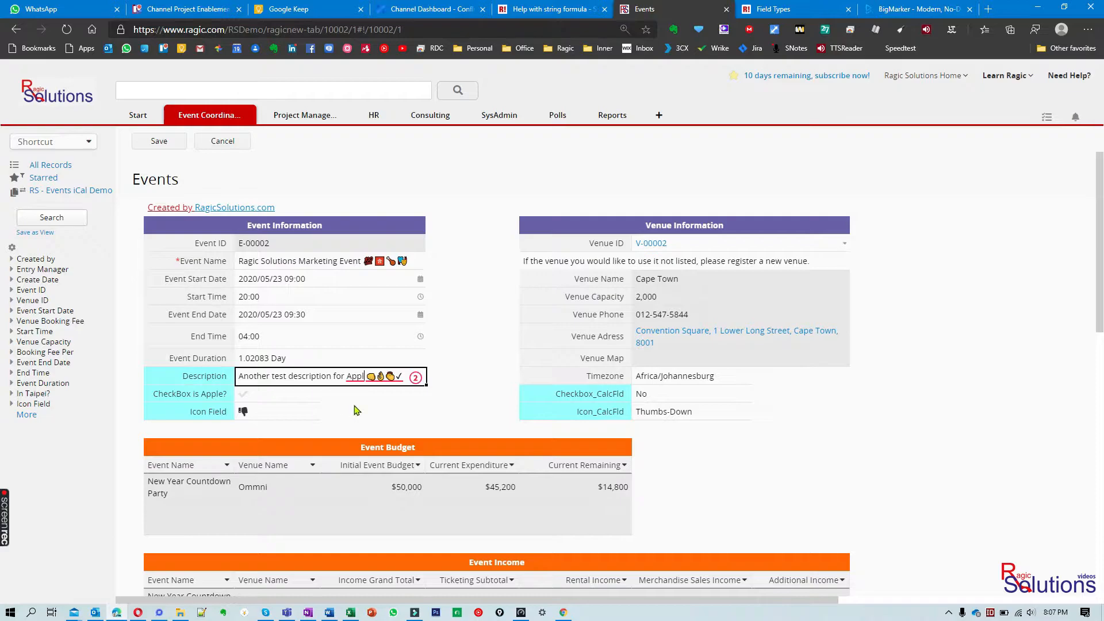
type("e")
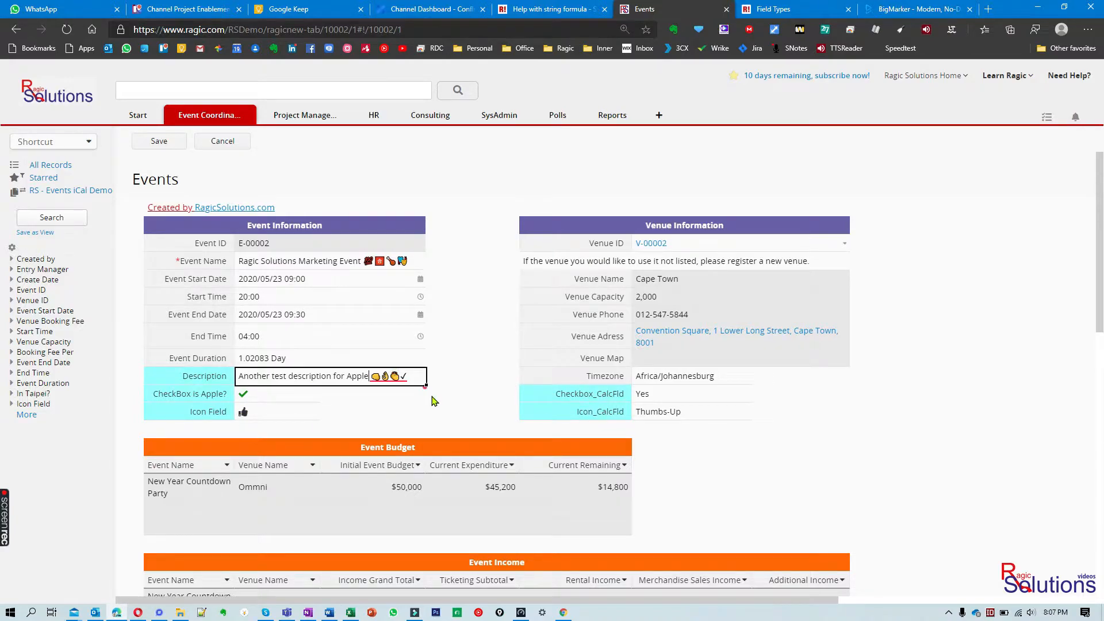
key("BackSpace")
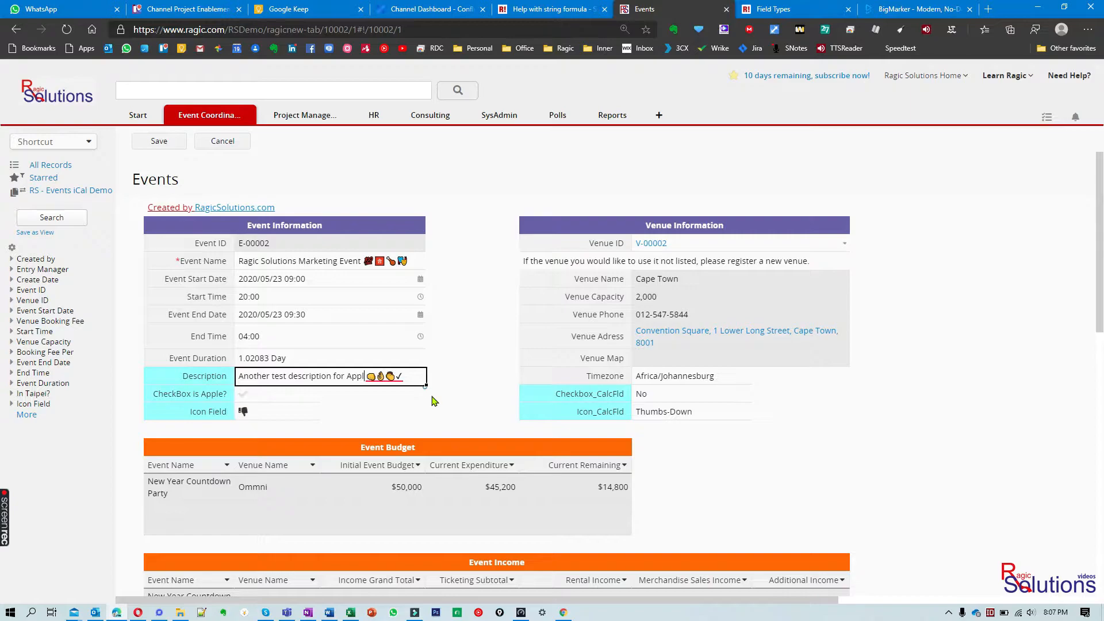
type("e")
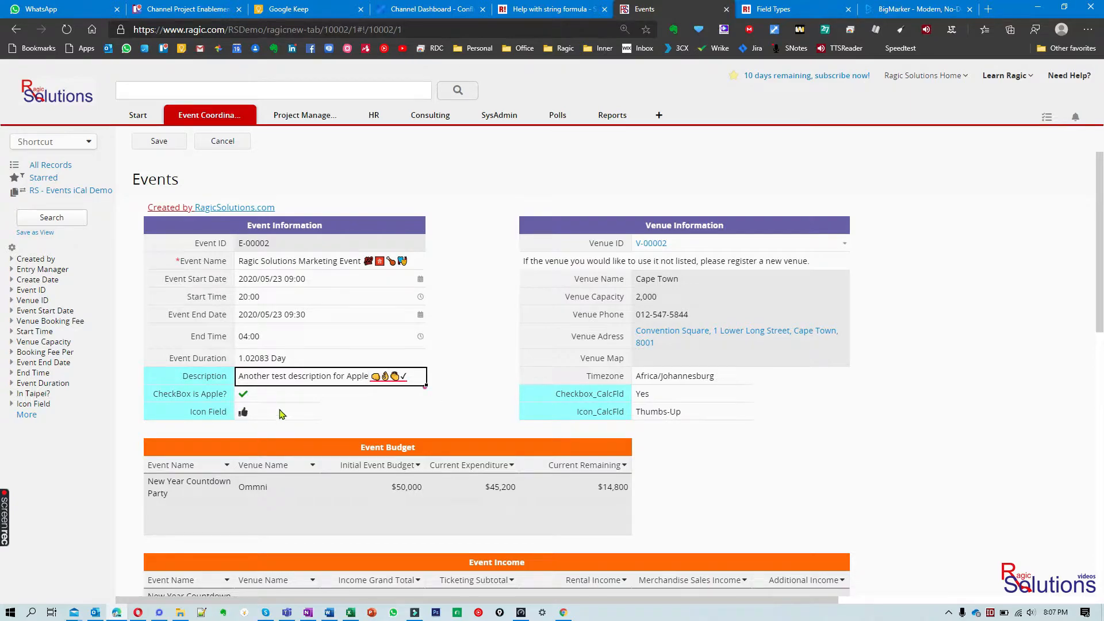
key("BackSpace")
type("e")
key("BackSpace")
type("e")
key("BackSpace")
type("e")
left_click(223, 142)
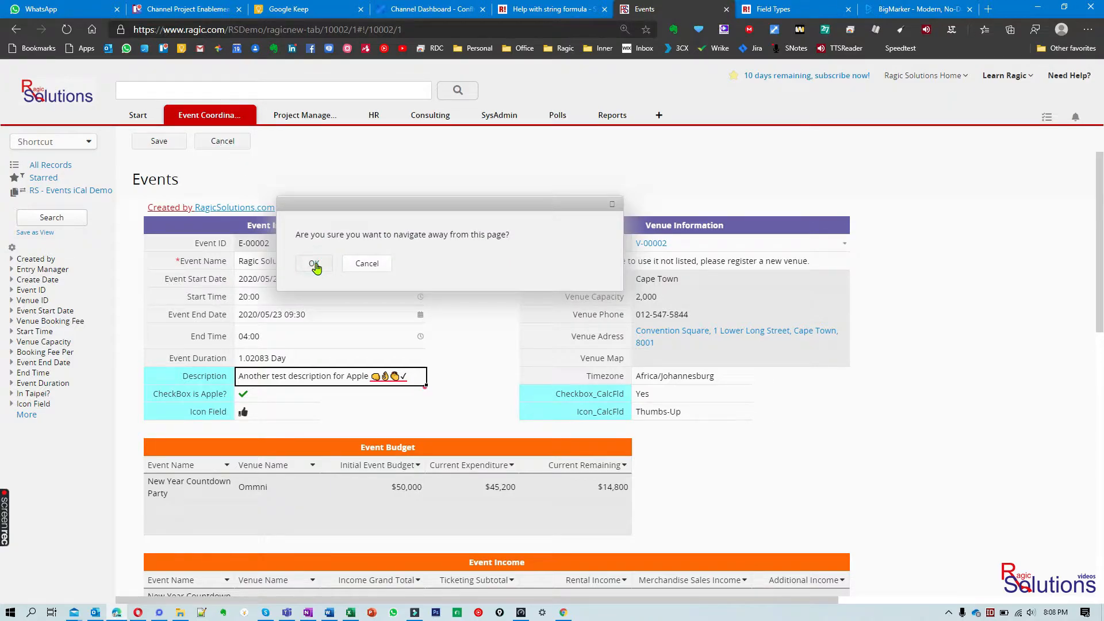
key("Return")
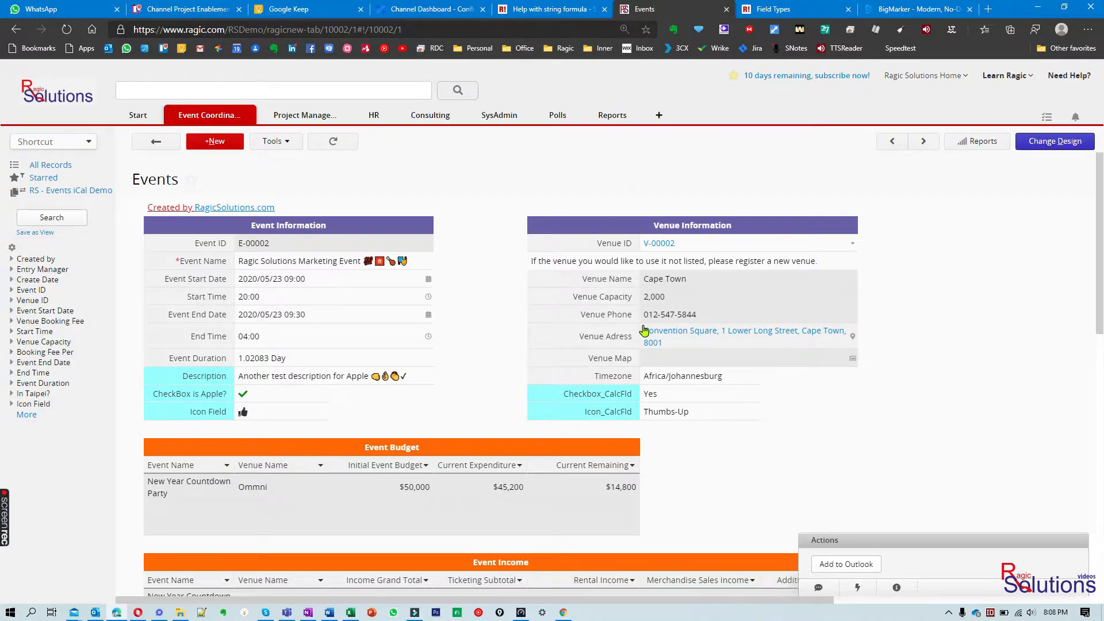
Examine the table of checkbox options and their icons in the Ragic Field Types documentation
left_click(773, 9)
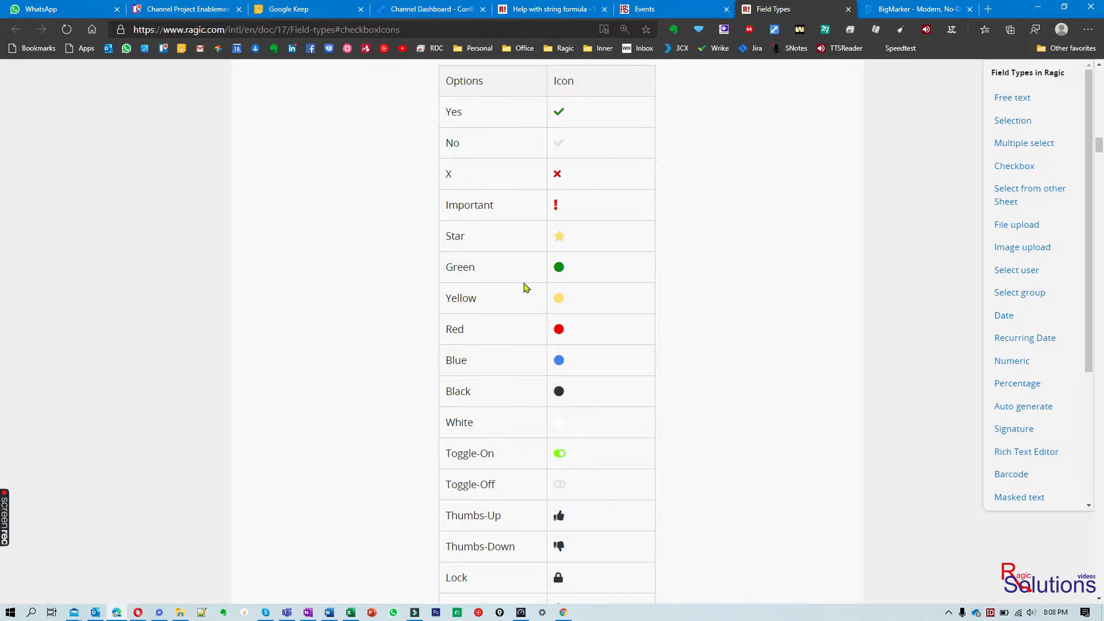
left_click(675, 4)
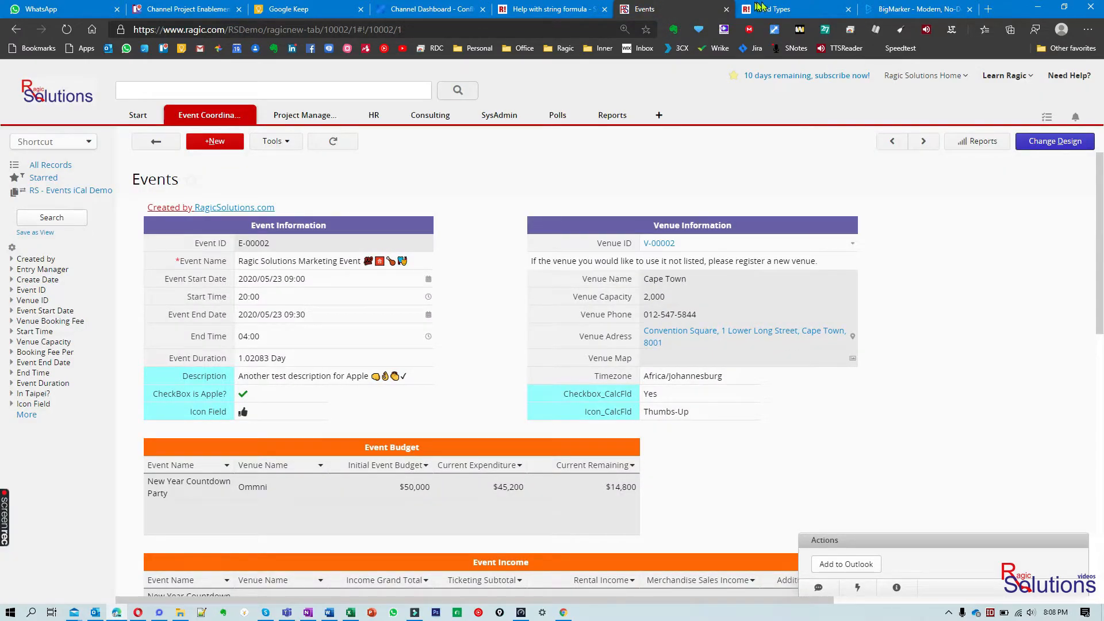
left_click(777, 6)
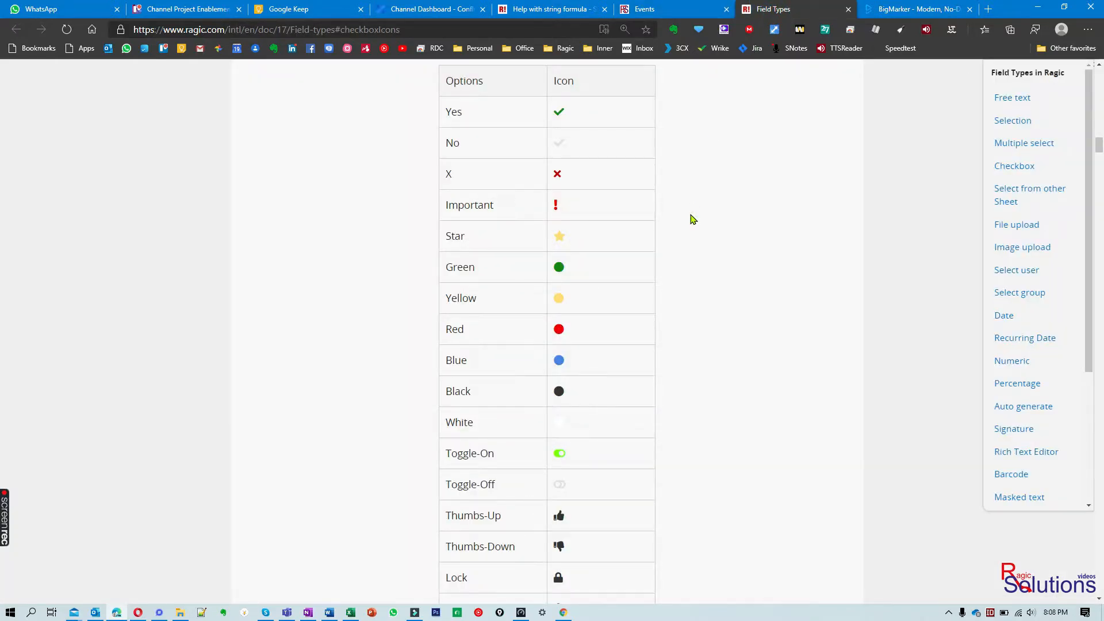
scroll(693, 219, "down", 3)
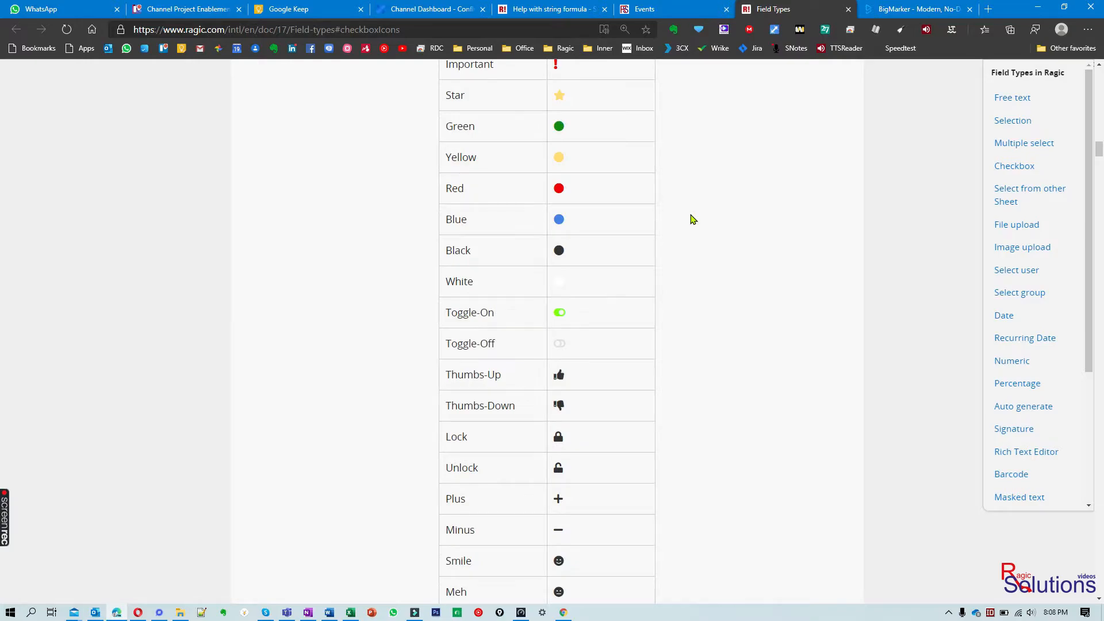
scroll(693, 219, "down", 2)
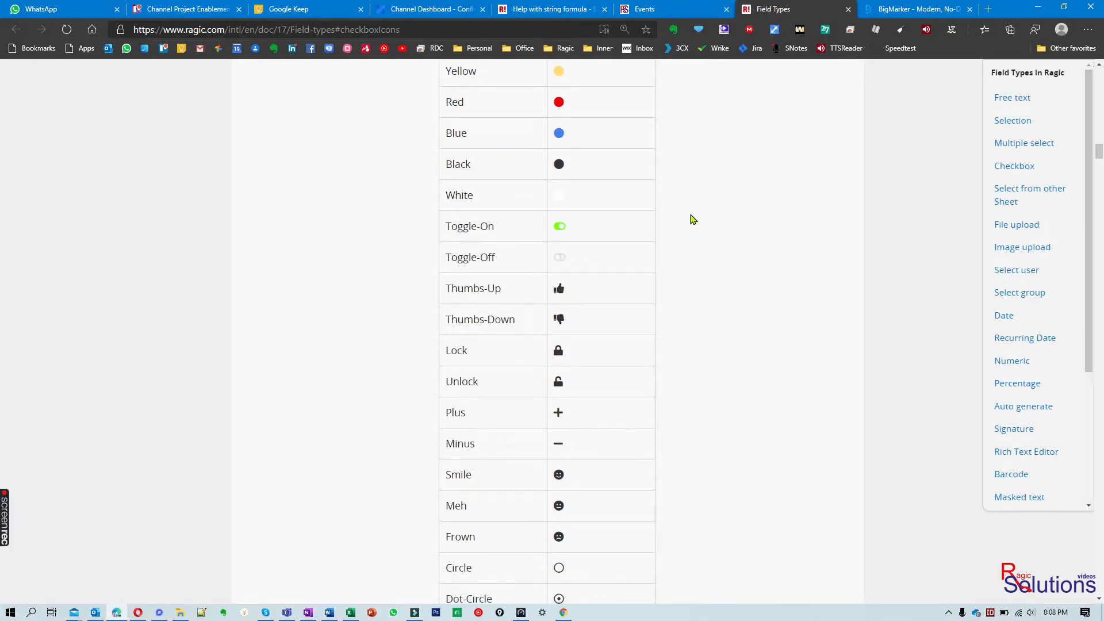
scroll(693, 219, "down", 4)
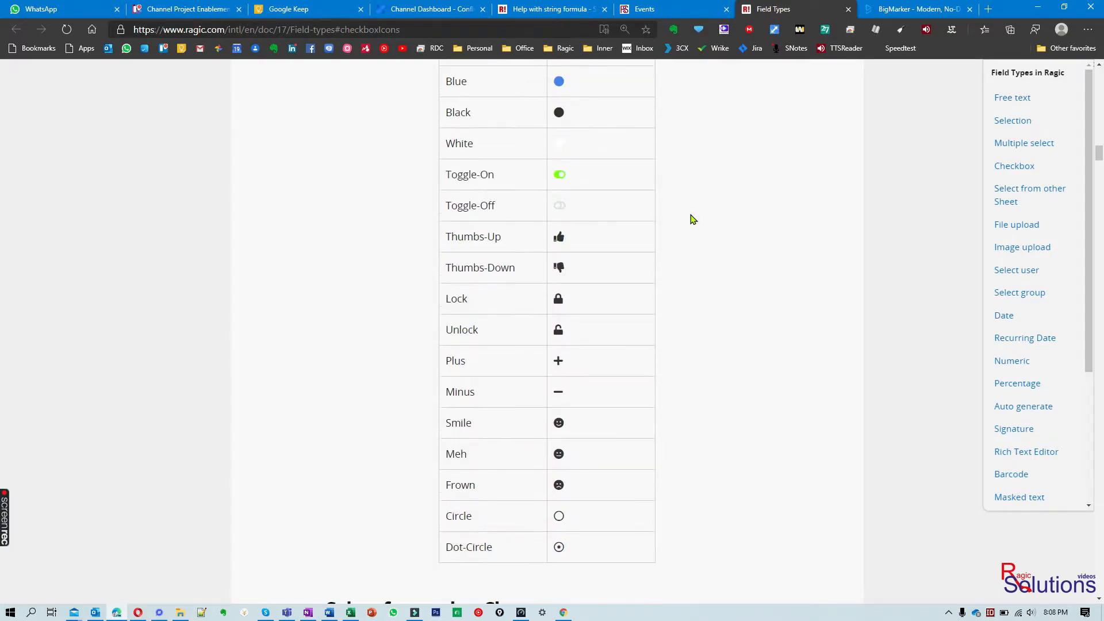
scroll(693, 219, "up", 3)
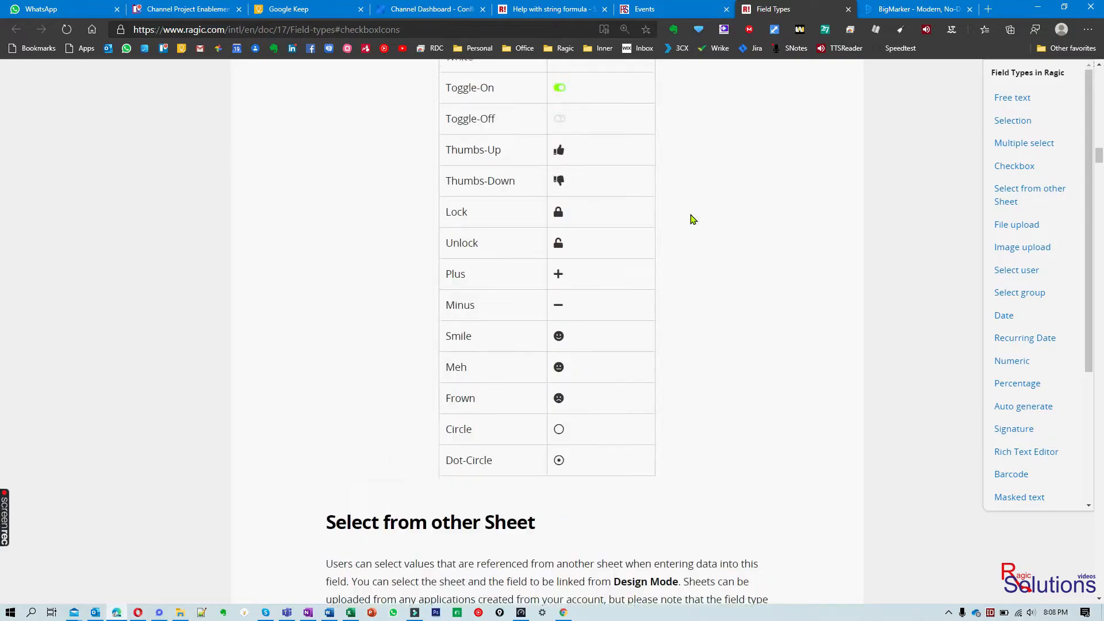
Enter the Events form's design mode and inspect the formulas of Checkbox_CalcFld and CheckBox is Apple?, plus the latter's basic settings
left_click(673, 10)
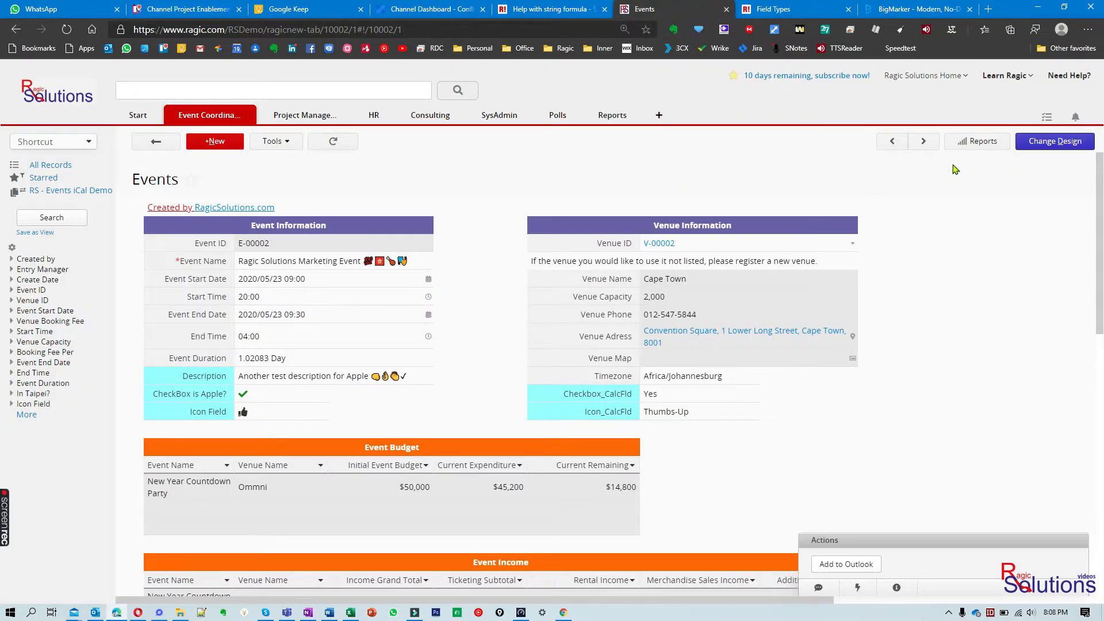
left_click(1055, 142)
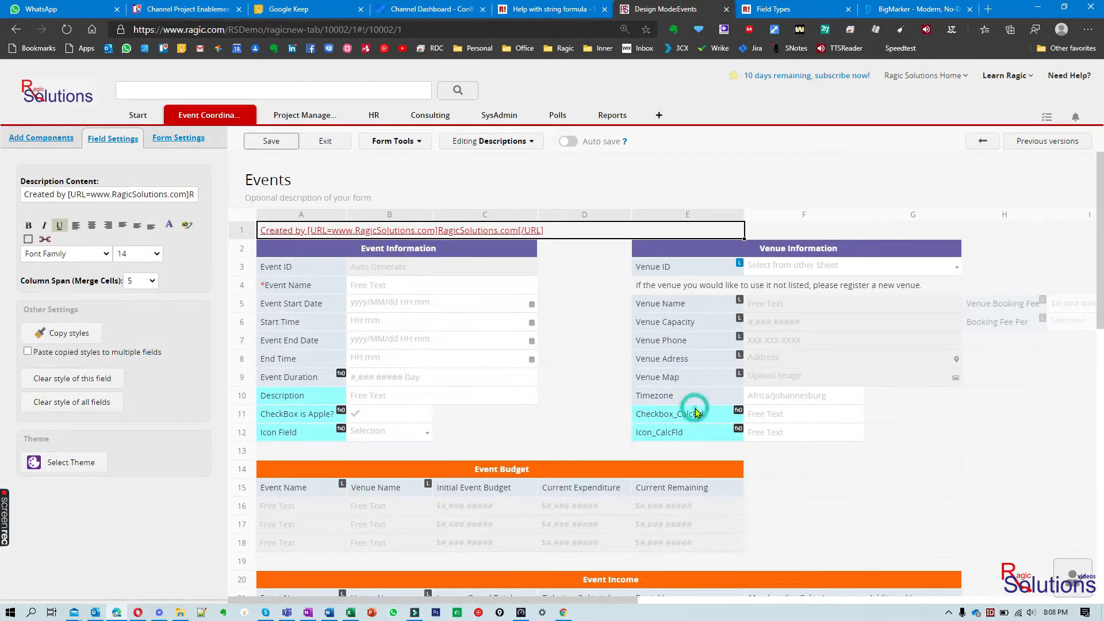
left_click(667, 413)
left_click(91, 172)
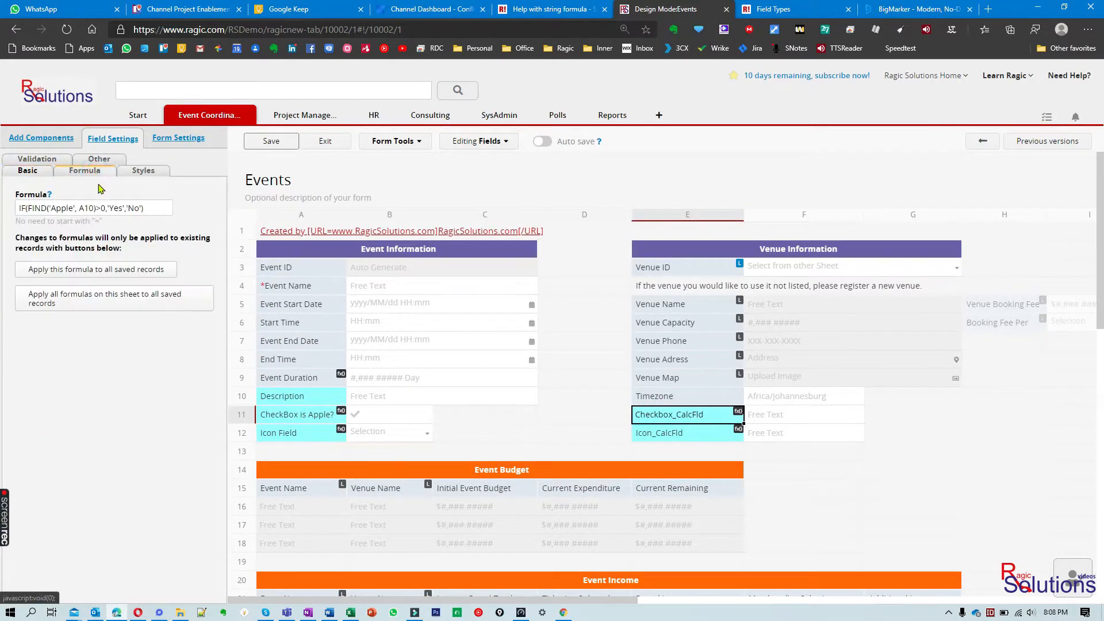
left_click(316, 415)
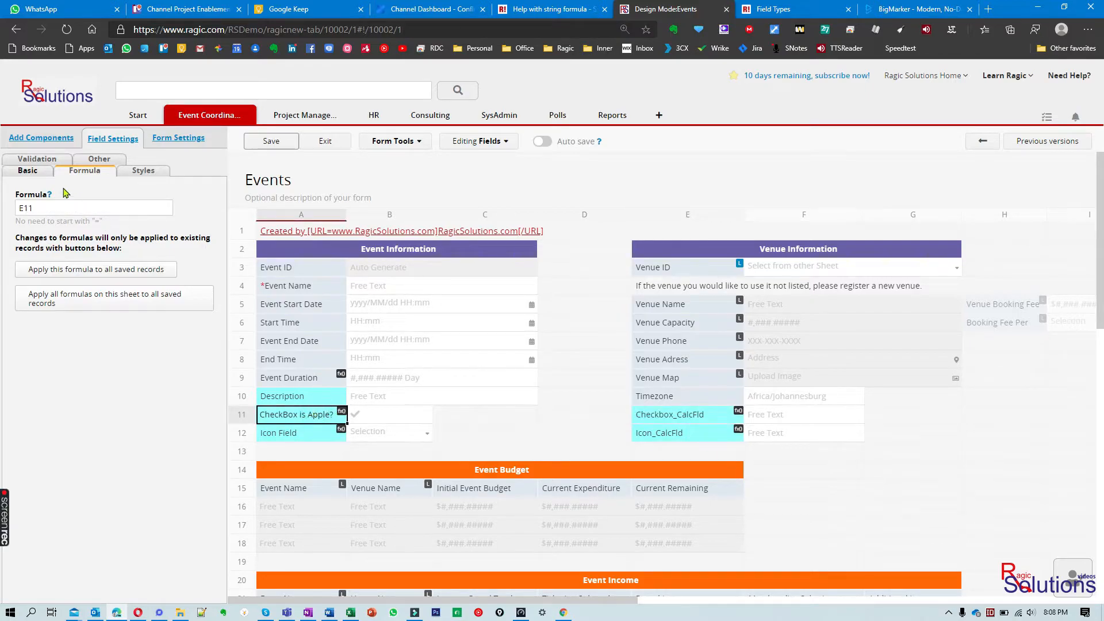
left_click(28, 171)
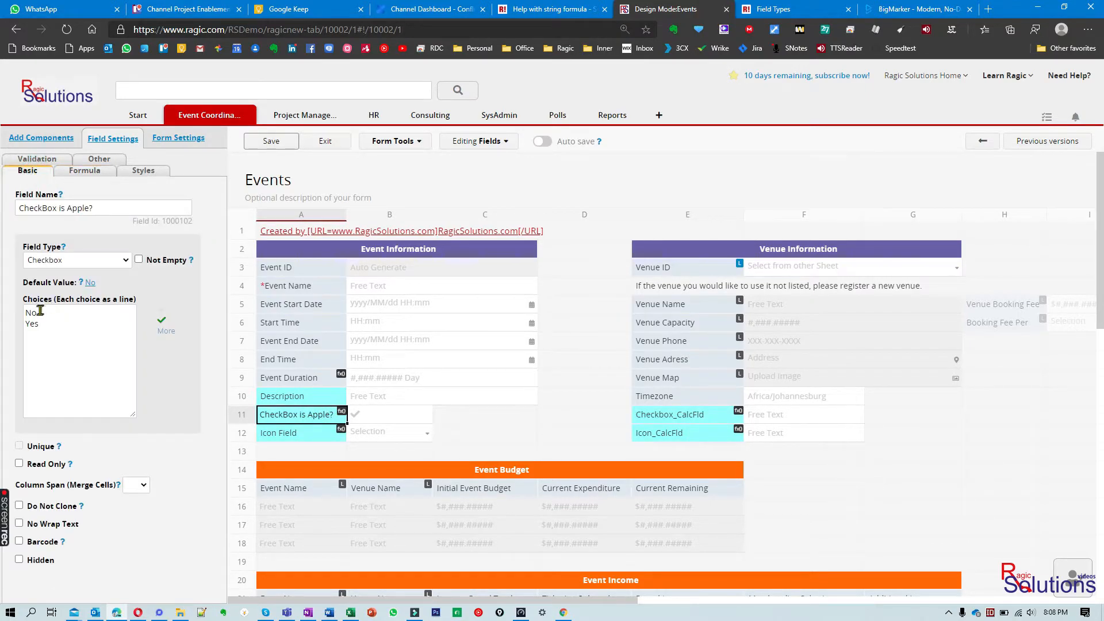
Examine the formulas of Checkbox_CalcFld, Icon_CalcFld and Icon Field, including the FIND('Apple', A10) part and the Description field it references
left_click(664, 417)
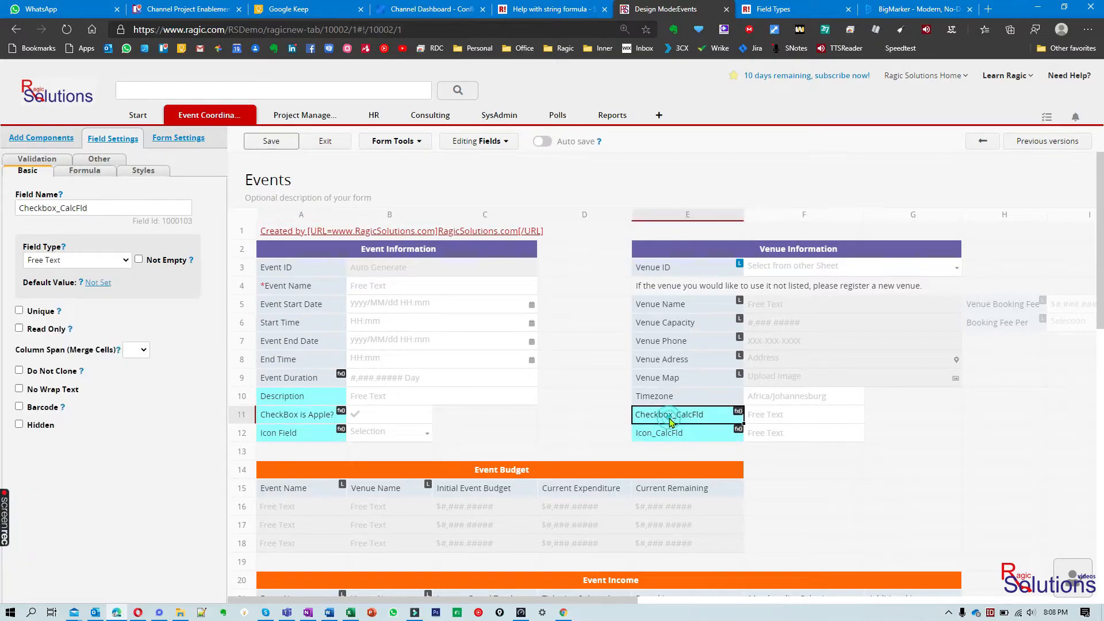
left_click(89, 174)
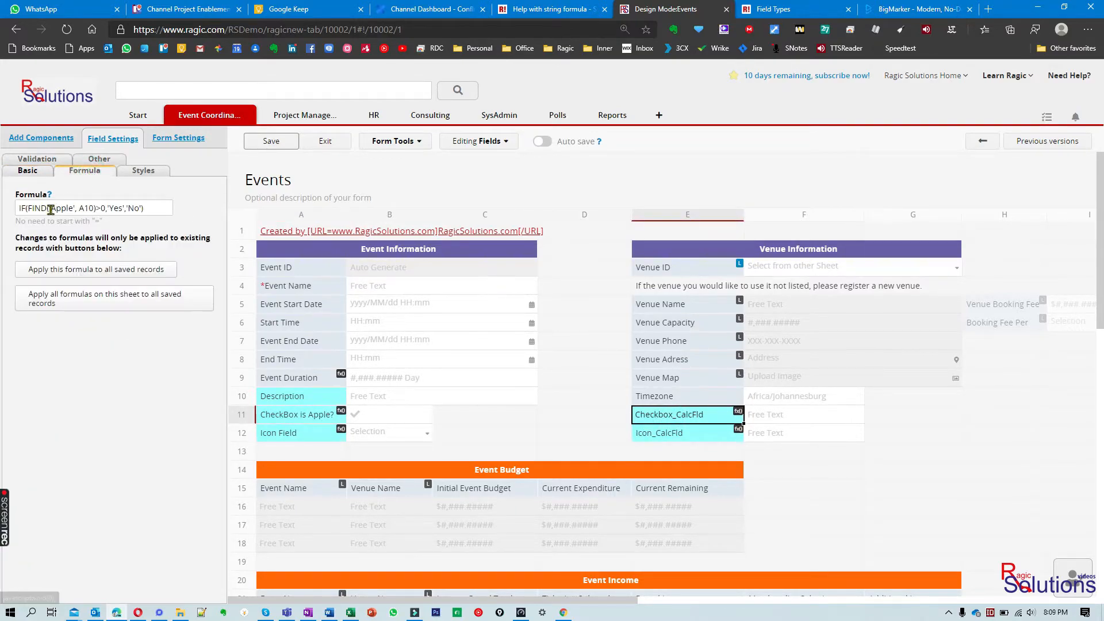
left_click_drag(30, 210, 98, 210)
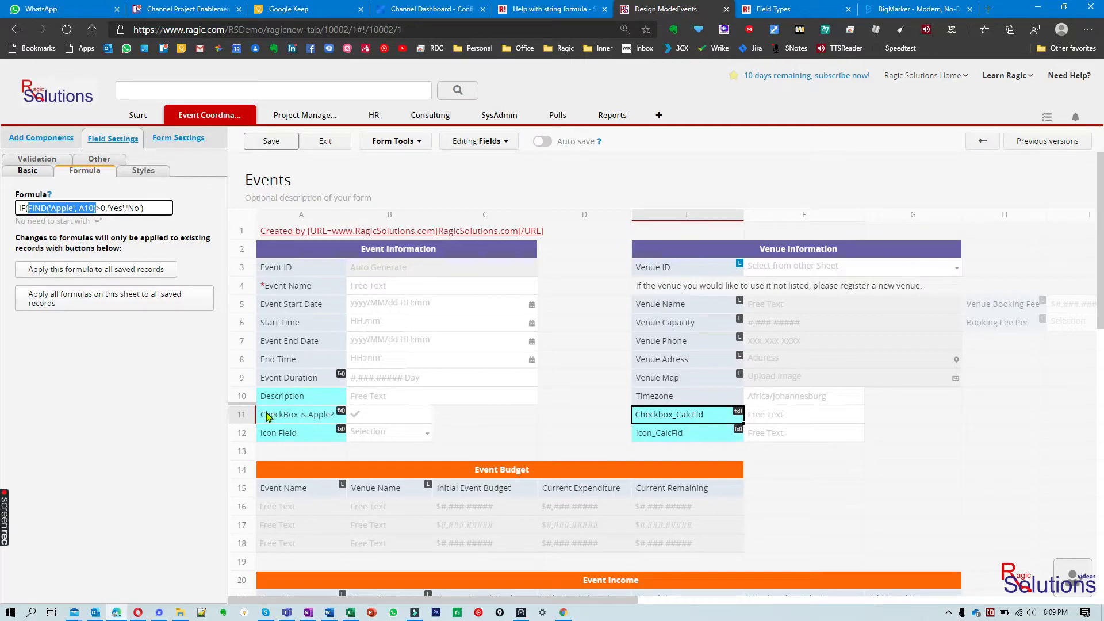
left_click(294, 397)
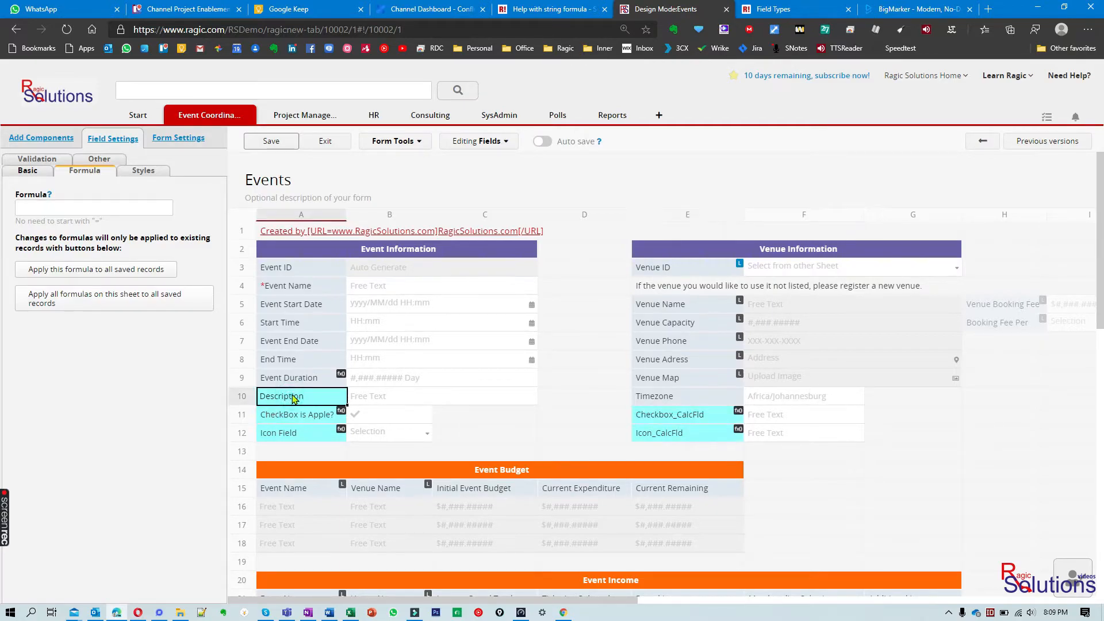
left_click(656, 416)
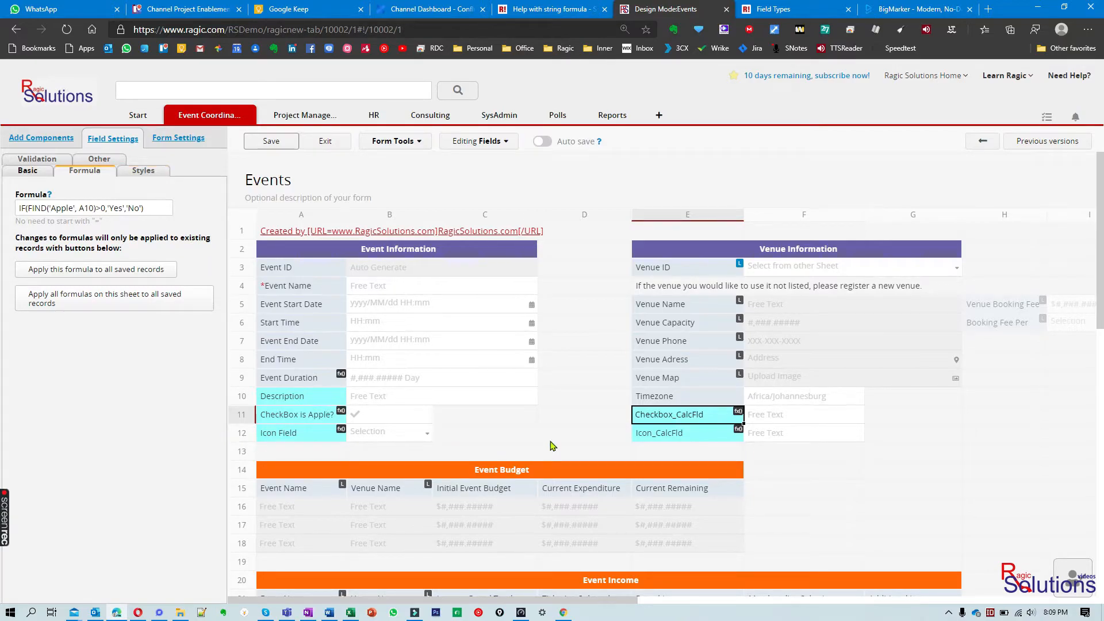
left_click(655, 435)
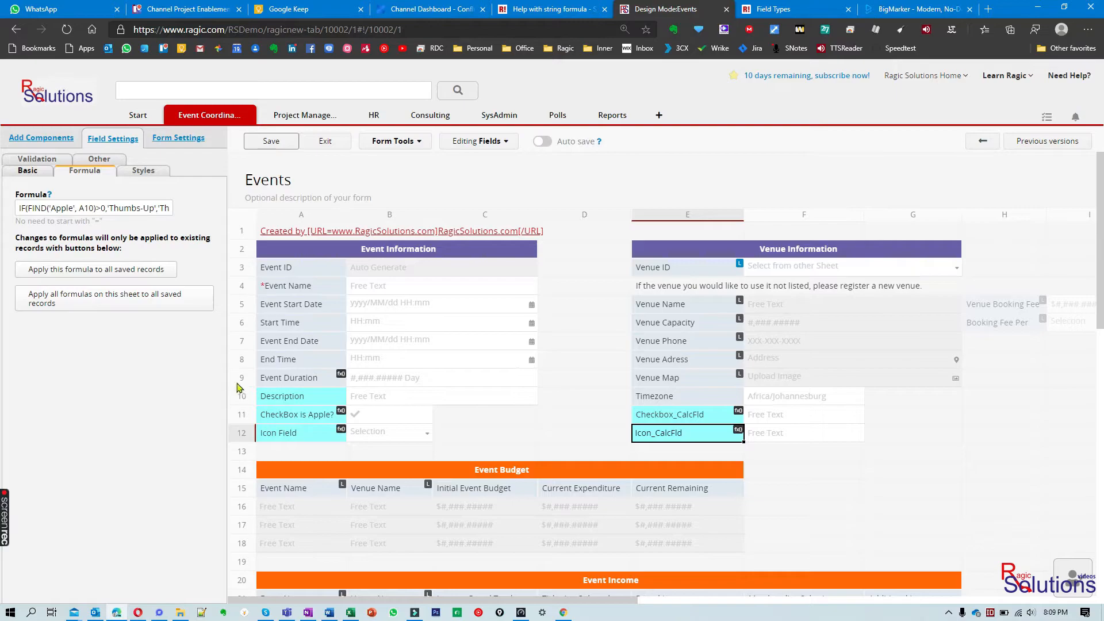
left_click(277, 432)
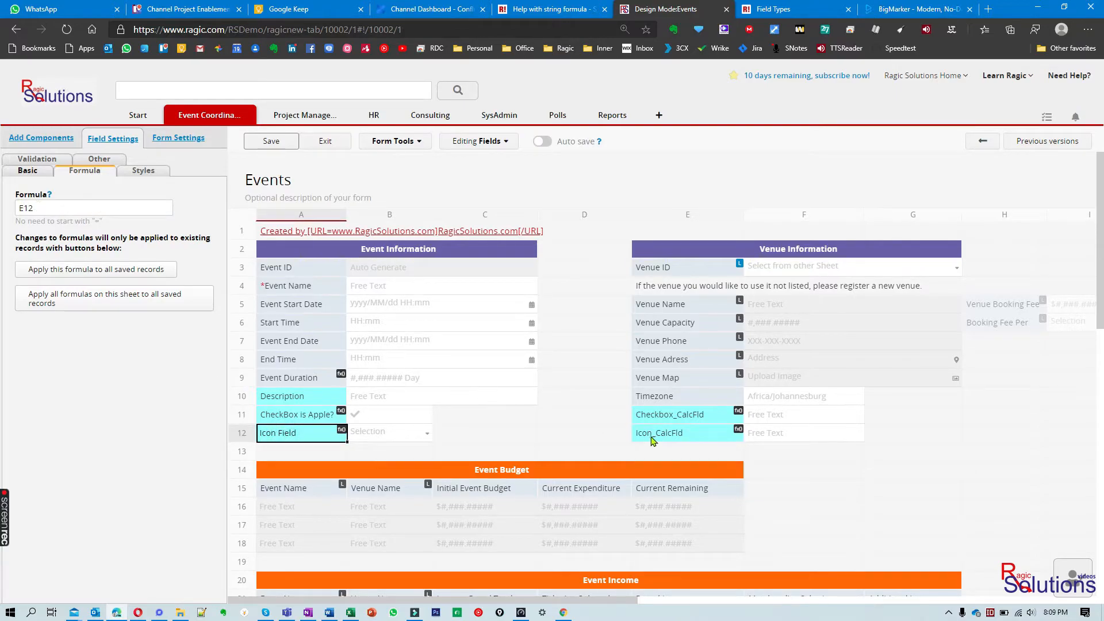
Review the basic settings of CheckBox is Apple?, Checkbox_CalcFld, Icon_CalcFld and Icon Field, and exit design mode
left_click(321, 423)
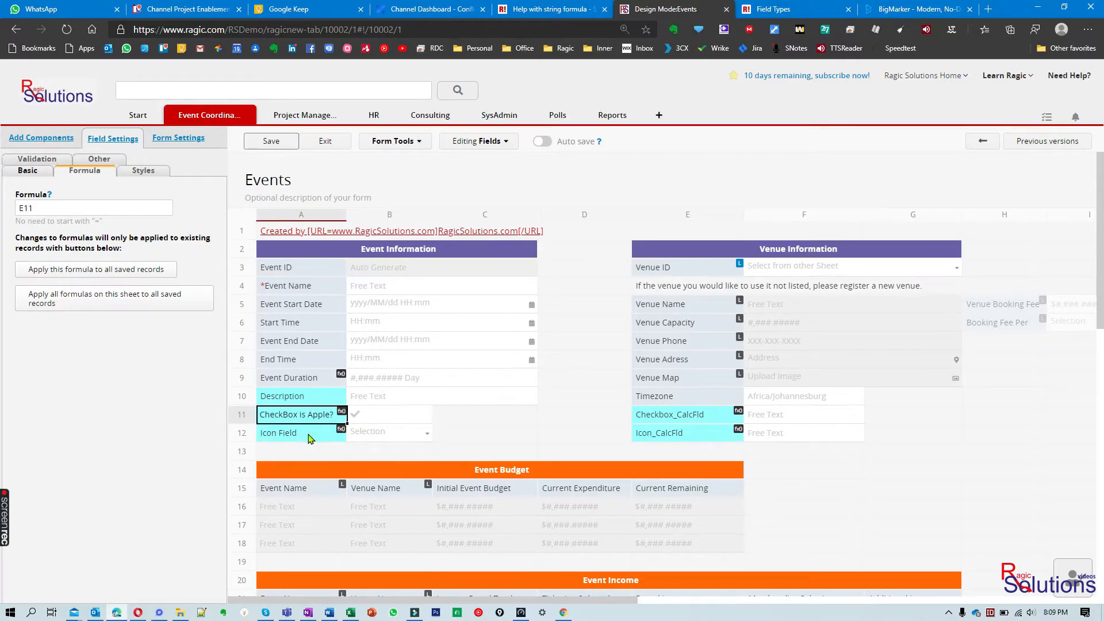
left_click(17, 173)
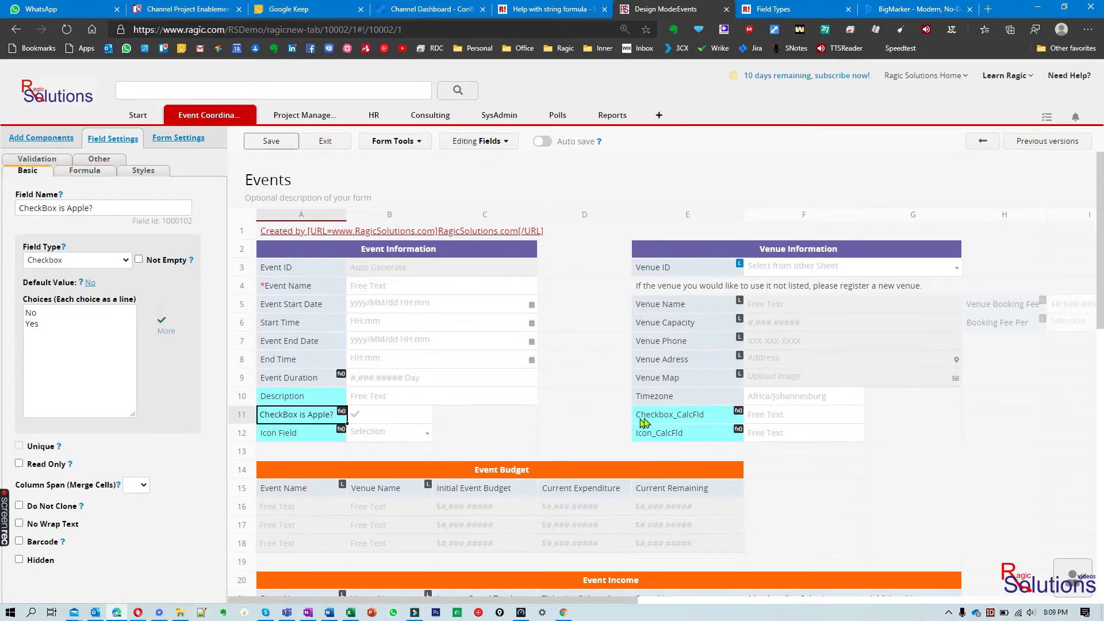
left_click(662, 417)
left_click(665, 437)
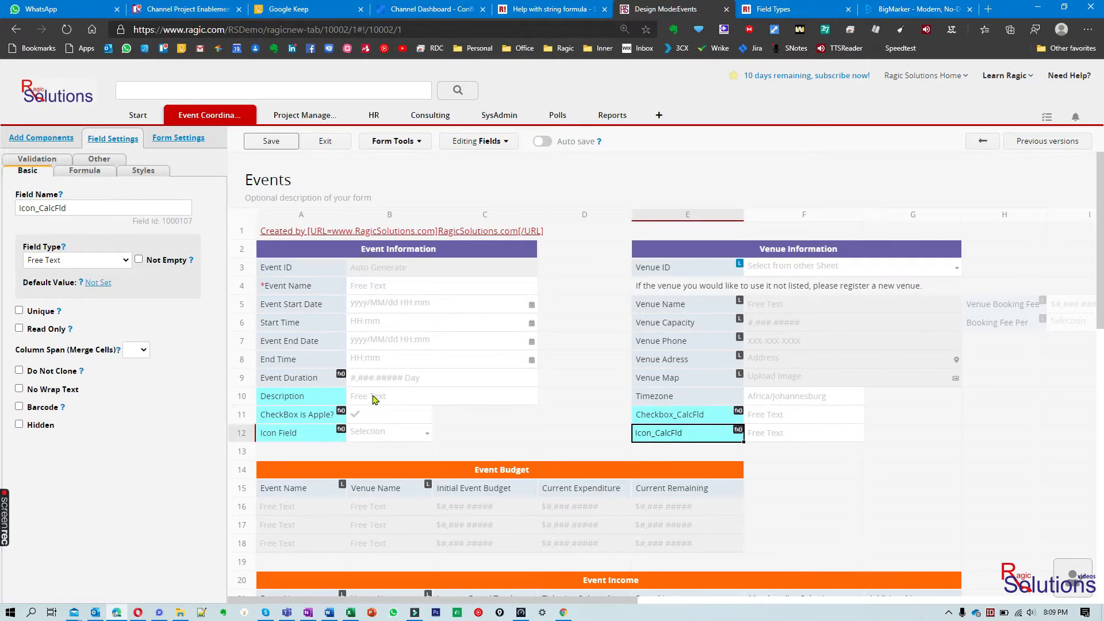
left_click(308, 415)
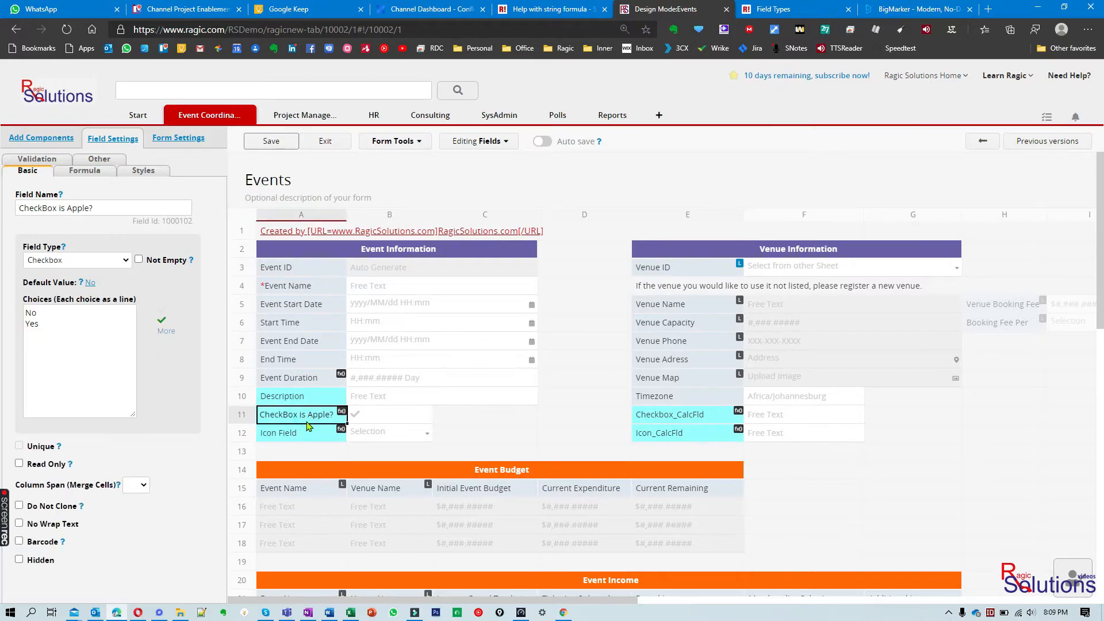
left_click(308, 438)
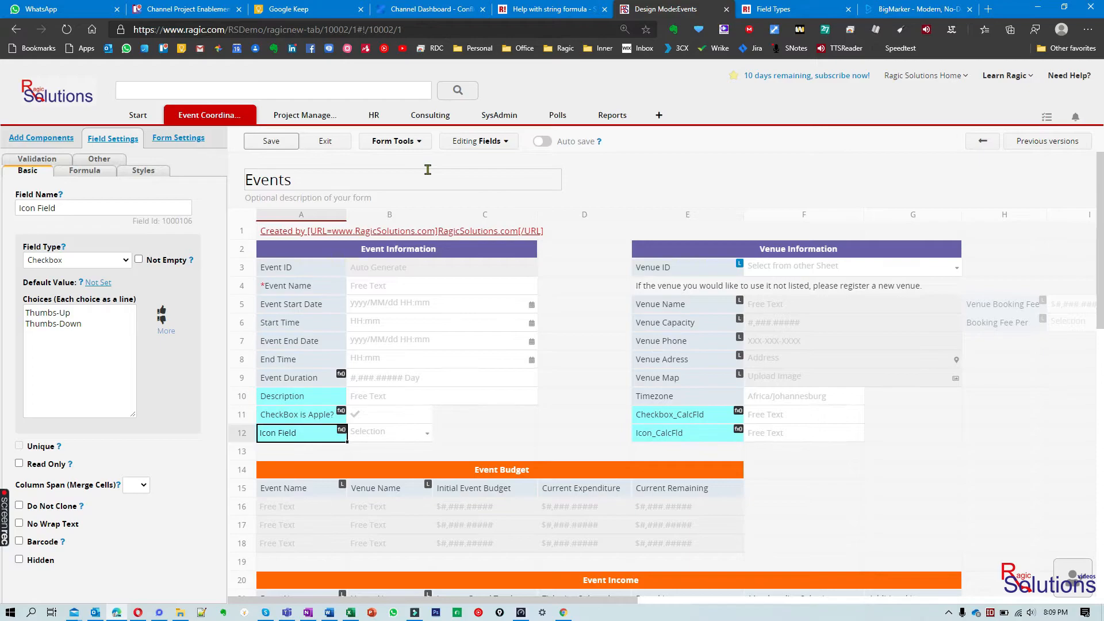
left_click(332, 144)
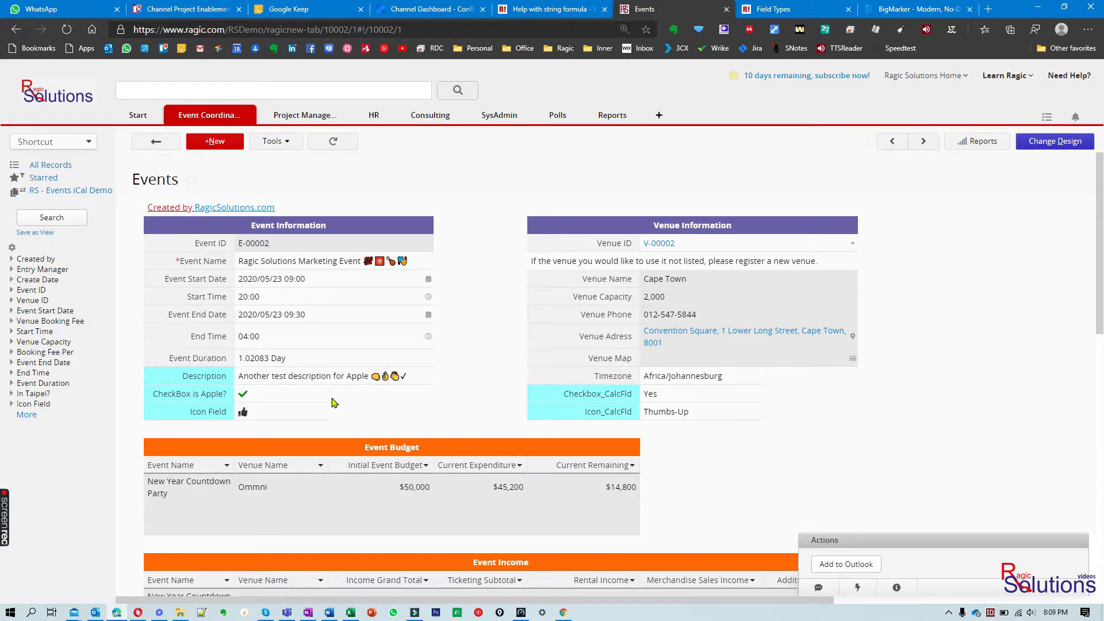
Delete the emojis after "Apple" in the event's Description field
left_click(418, 378)
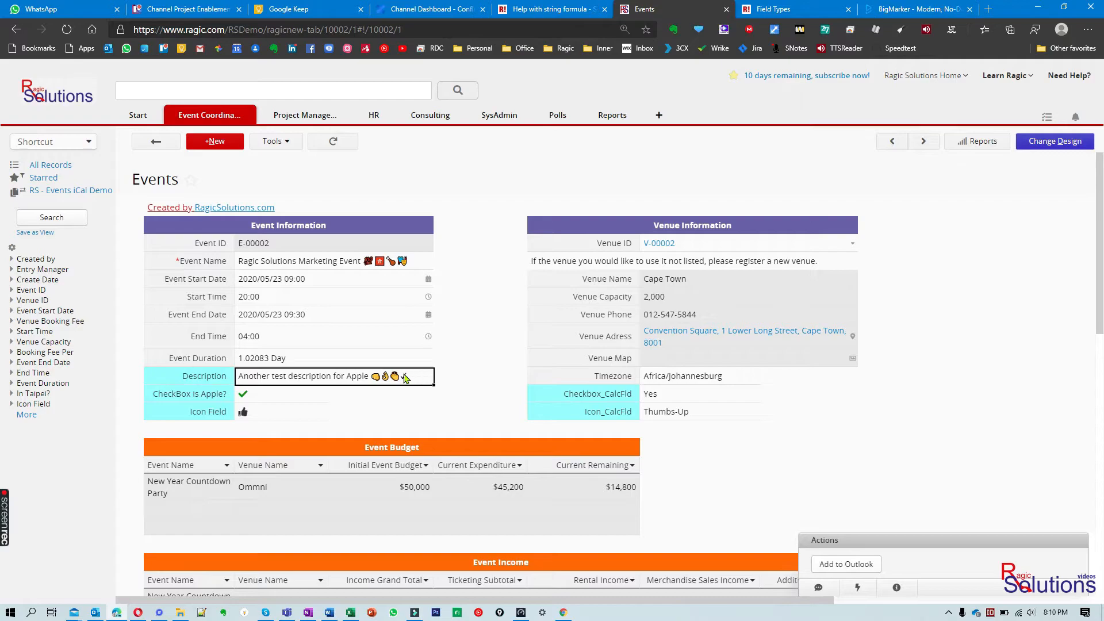
left_click(375, 375)
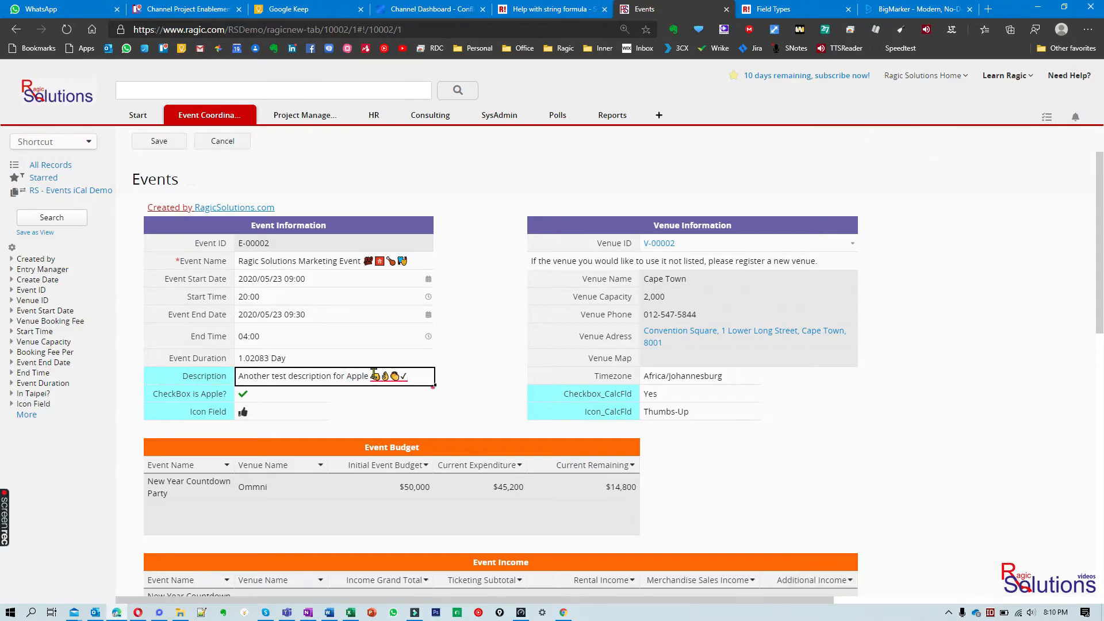
key("BackSpace")
key("BackSpace")
key("BackSpace")
key("BackSpace")
Insert a smiling face, a wrapped gift and three clapping hands emojis after "Apple" in the Description
key("super+period")
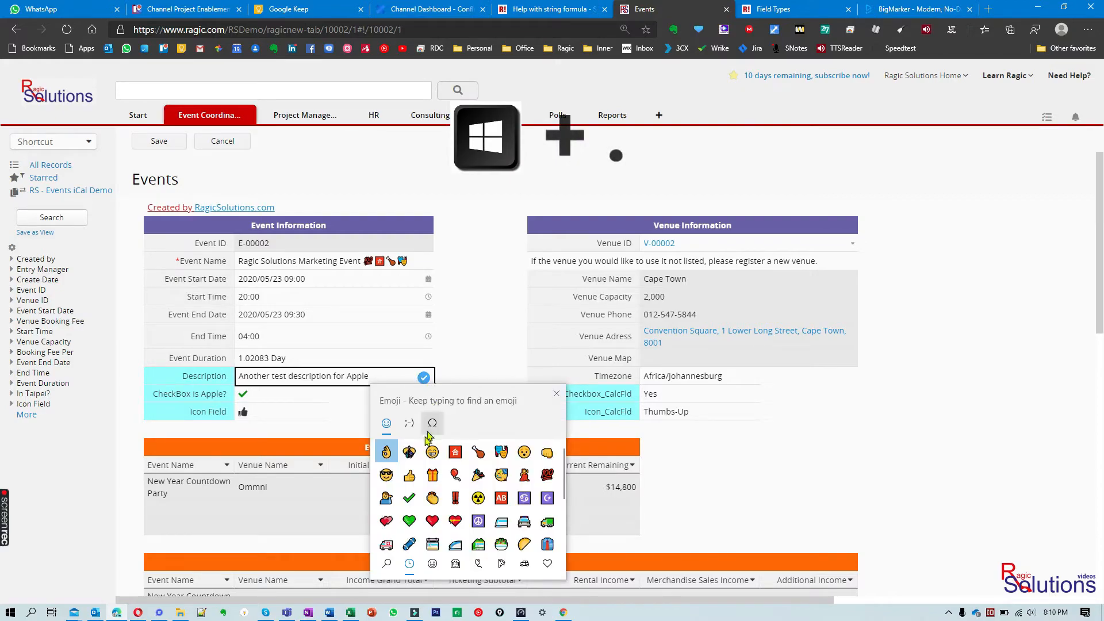
left_click(433, 452)
left_click(433, 475)
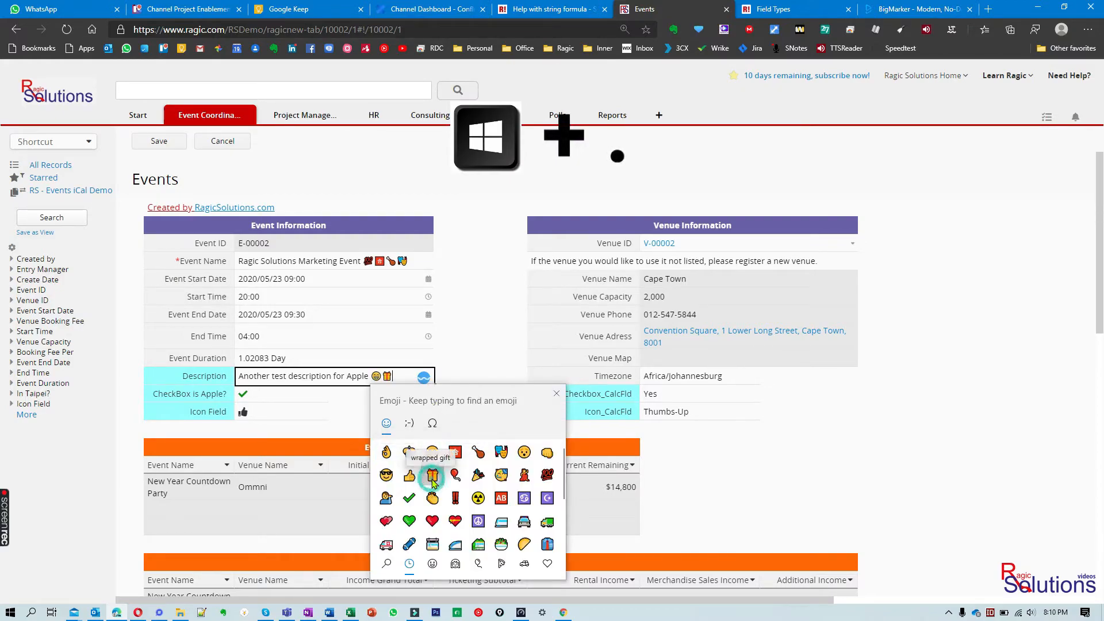
left_click(432, 498)
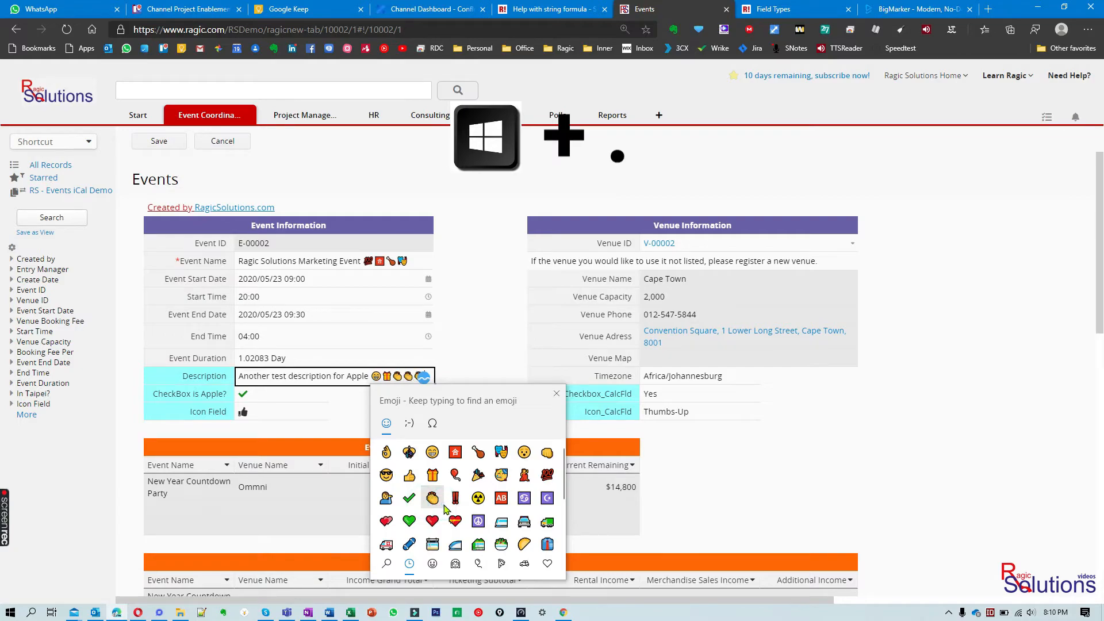
left_click(828, 466)
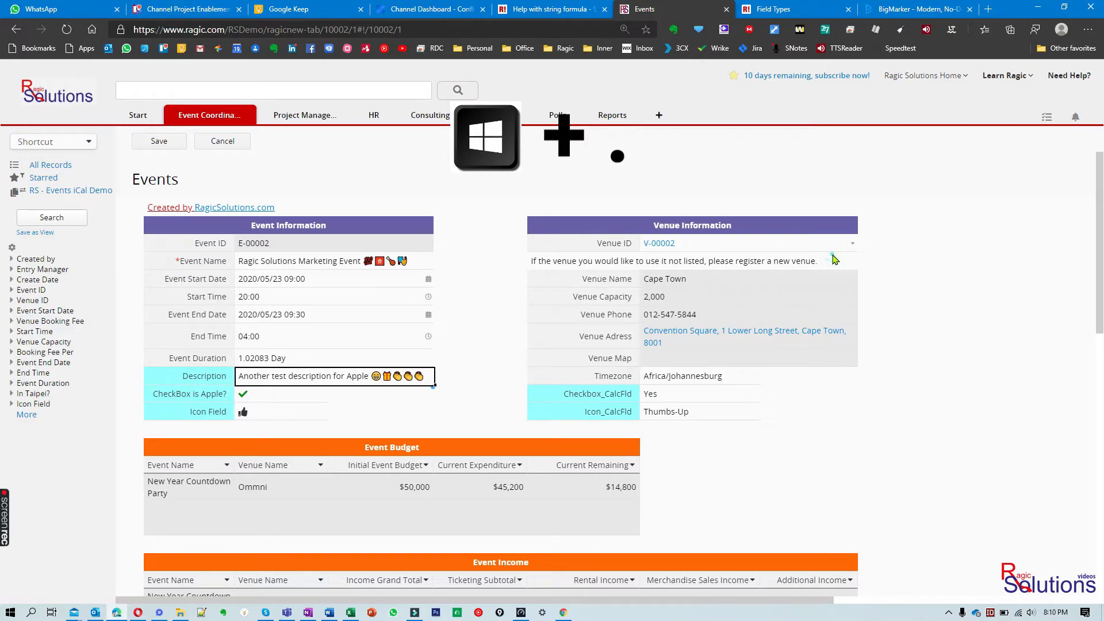
scroll(850, 380, "down", 5)
scroll(850, 379, "down", 2)
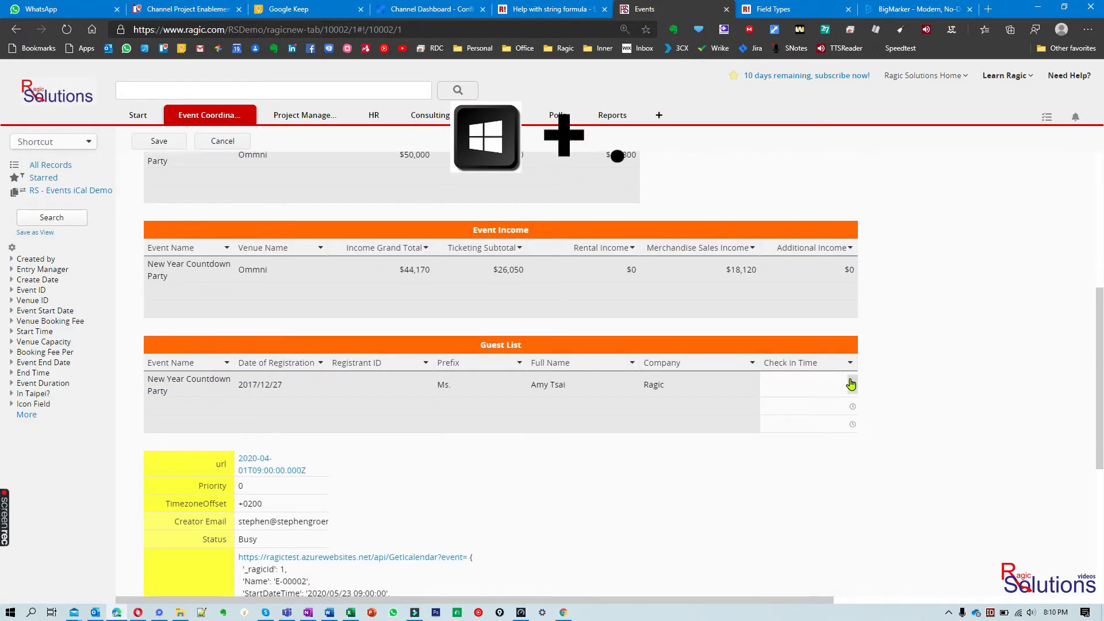
scroll(851, 380, "up", 3)
scroll(851, 380, "up", 3)
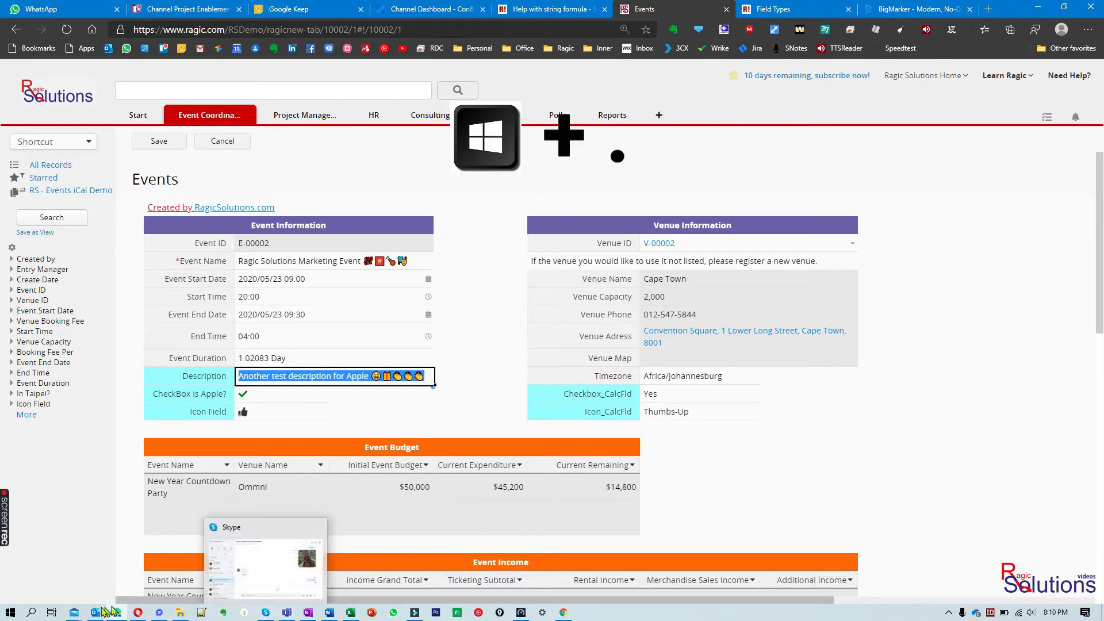
Switch to Mail, create a new message and write "Hello" above the signature in the body
mouse_move(75, 612)
left_click(155, 573)
left_click(426, 191)
type("Hello")
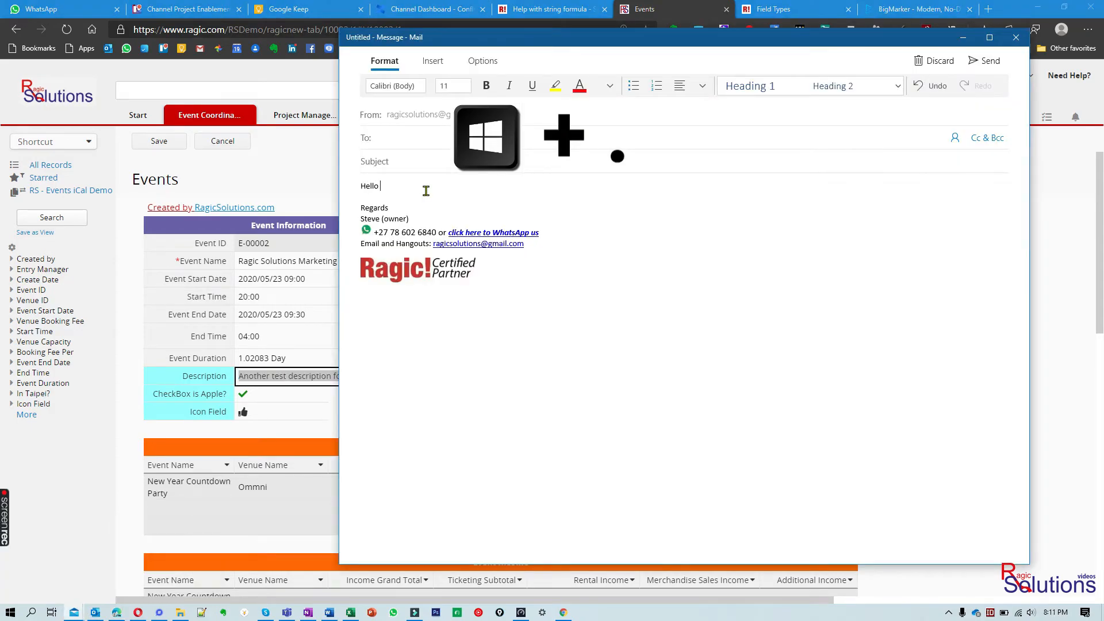
Insert sparkles, ribbon, thread, circus tent and moon viewing emojis after "Hello" in the message body
key("super+period")
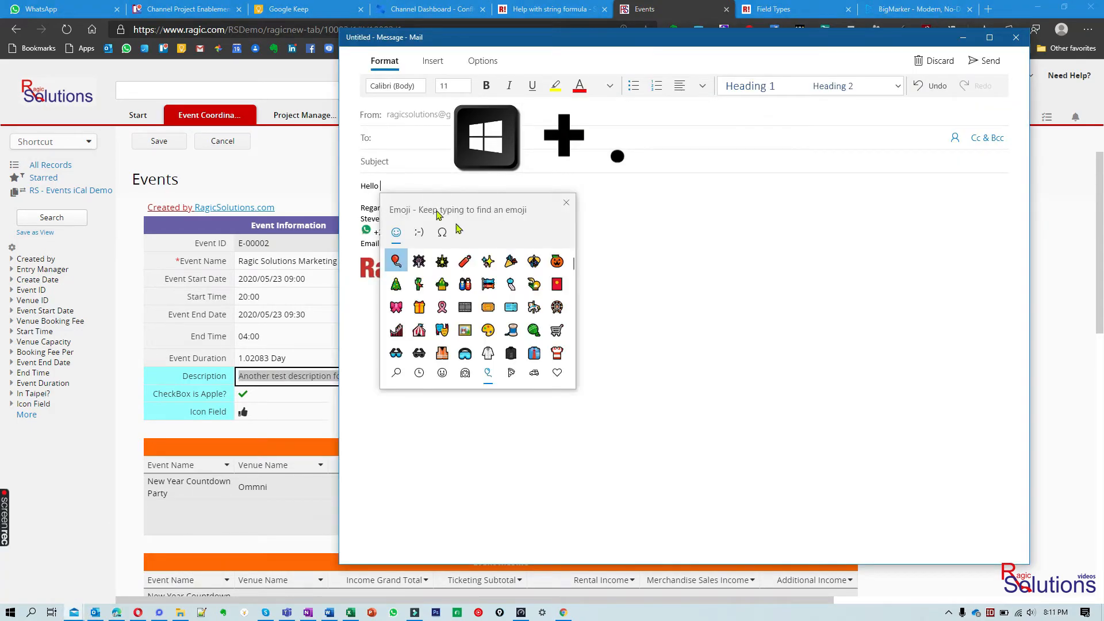
left_click(487, 261)
left_click(441, 307)
left_click(511, 329)
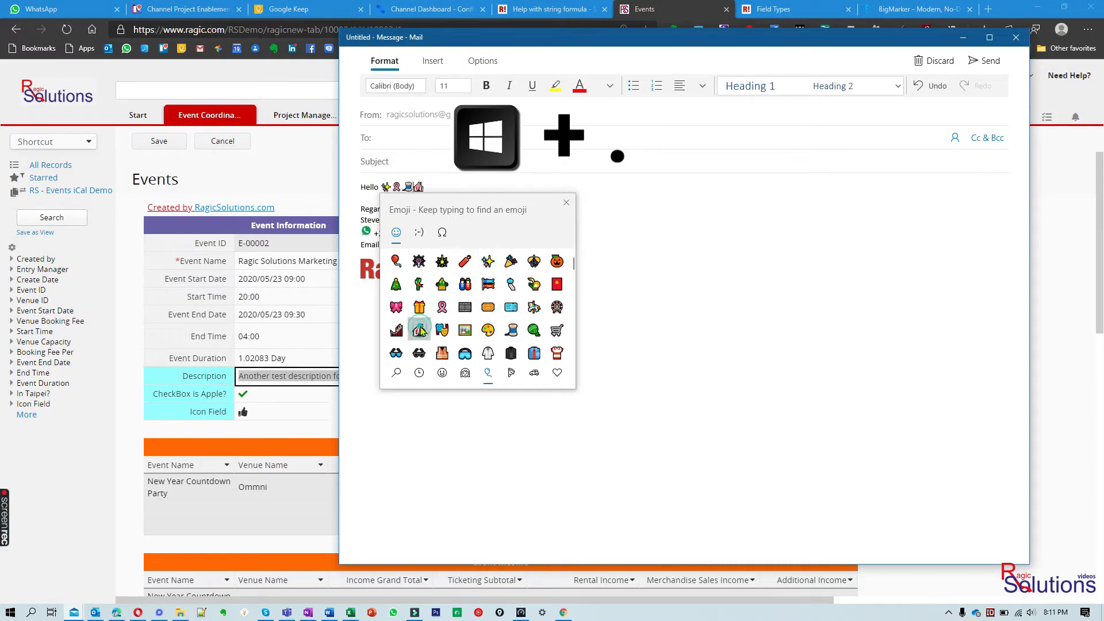
left_click(419, 329)
left_click(533, 284)
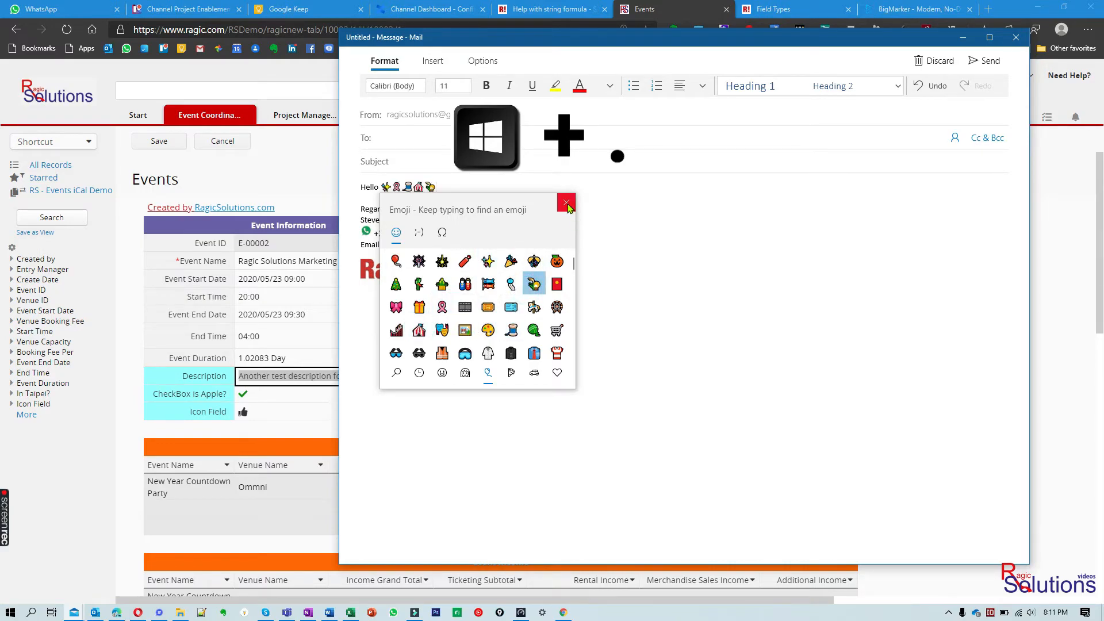
left_click(567, 205)
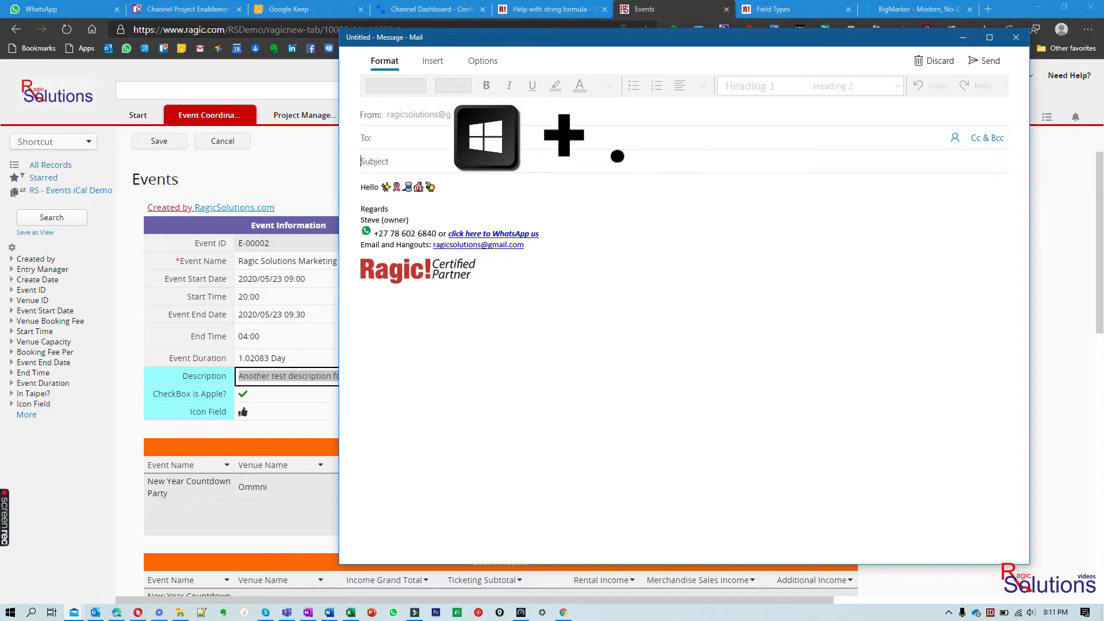
Add three emojis to the message's subject, starting with the admission ticket and the film frames
key("super+period")
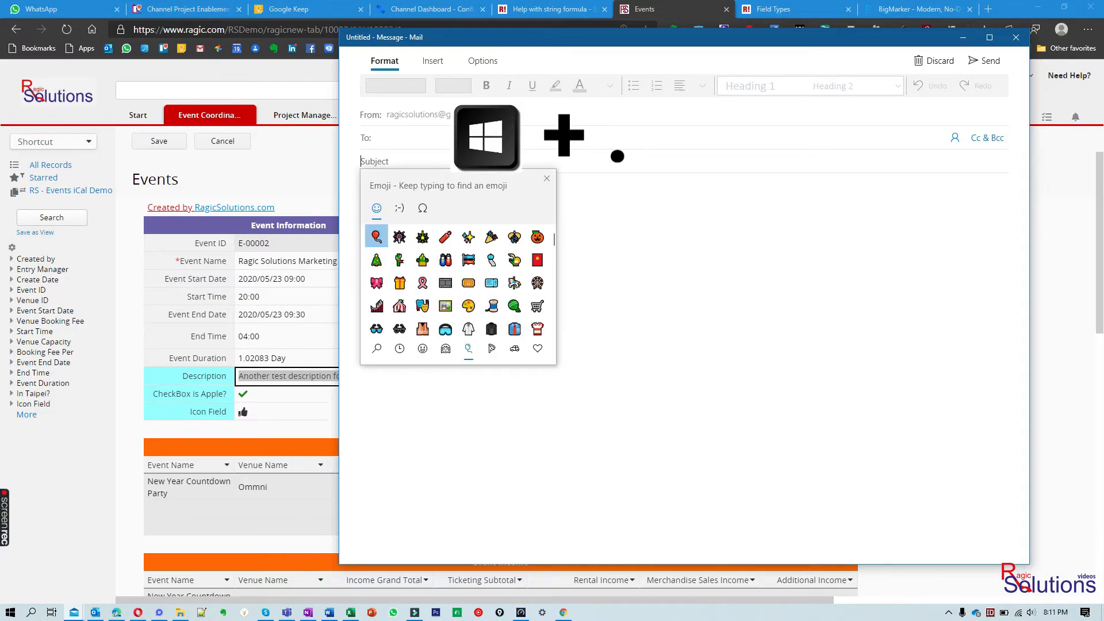
left_click(469, 283)
left_click(446, 282)
left_click(492, 329)
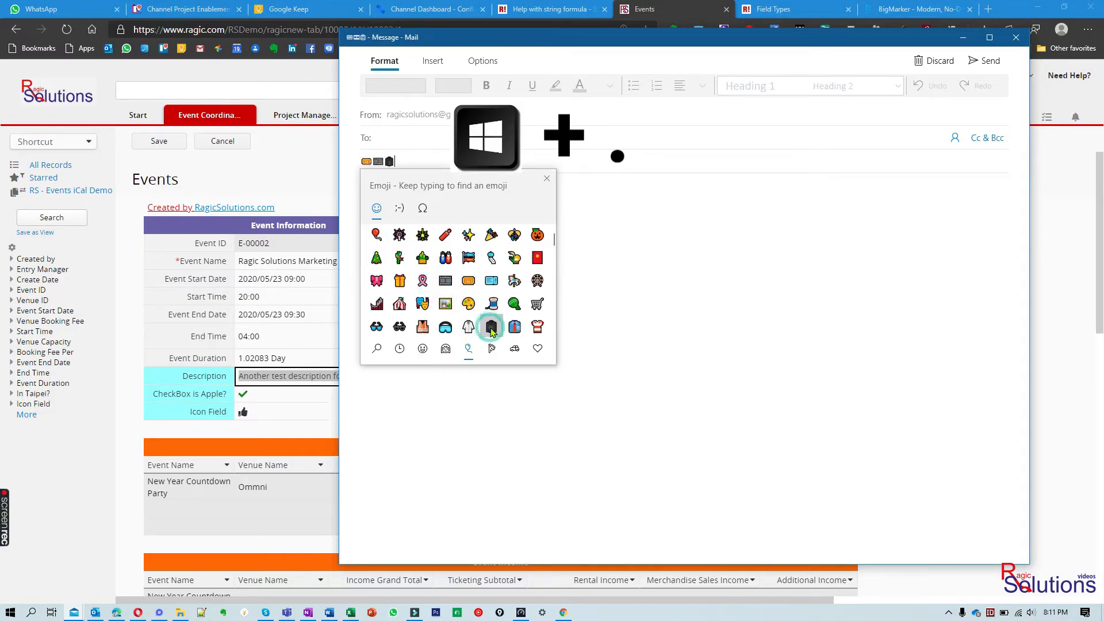
left_click(636, 236)
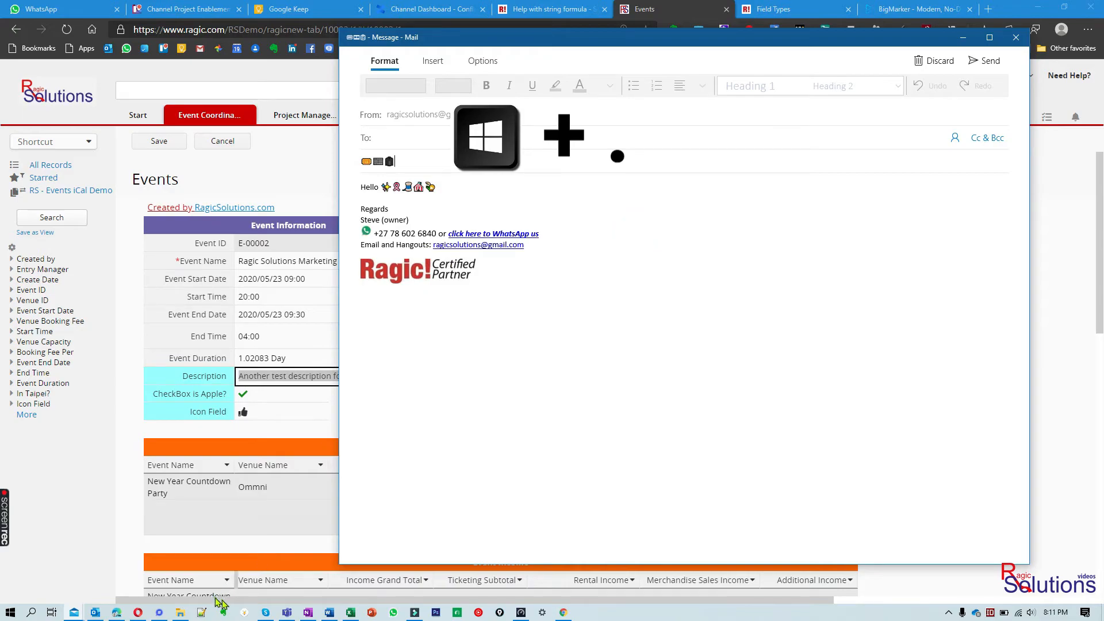
Switch to the blank Word document, search the emoji picker for "smile" and insert the beaming face emoji
left_click(329, 614)
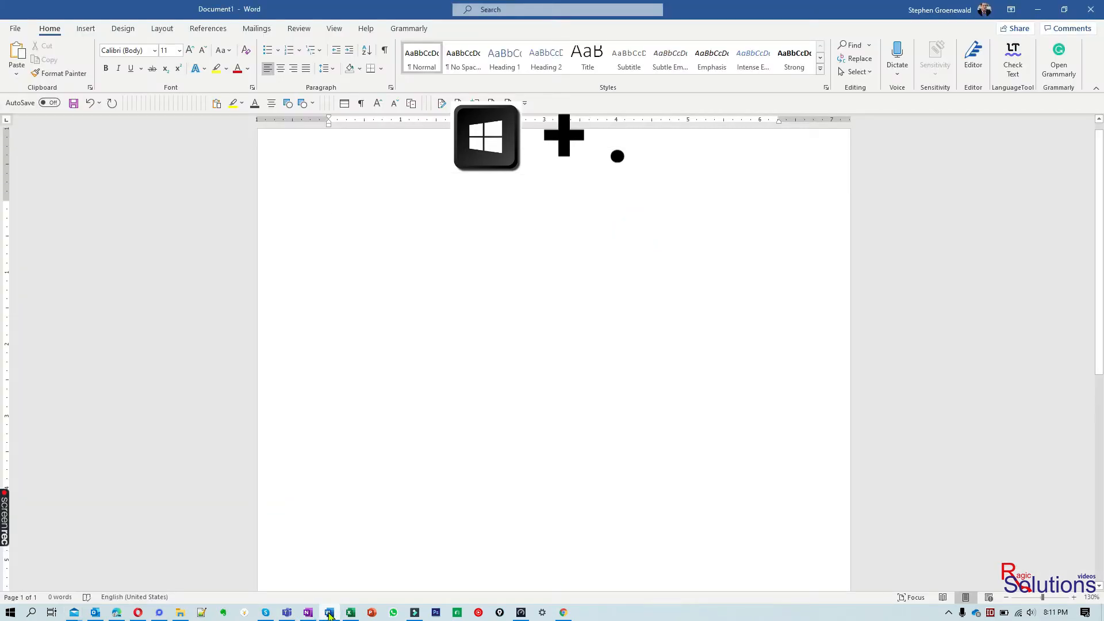
key("super+period")
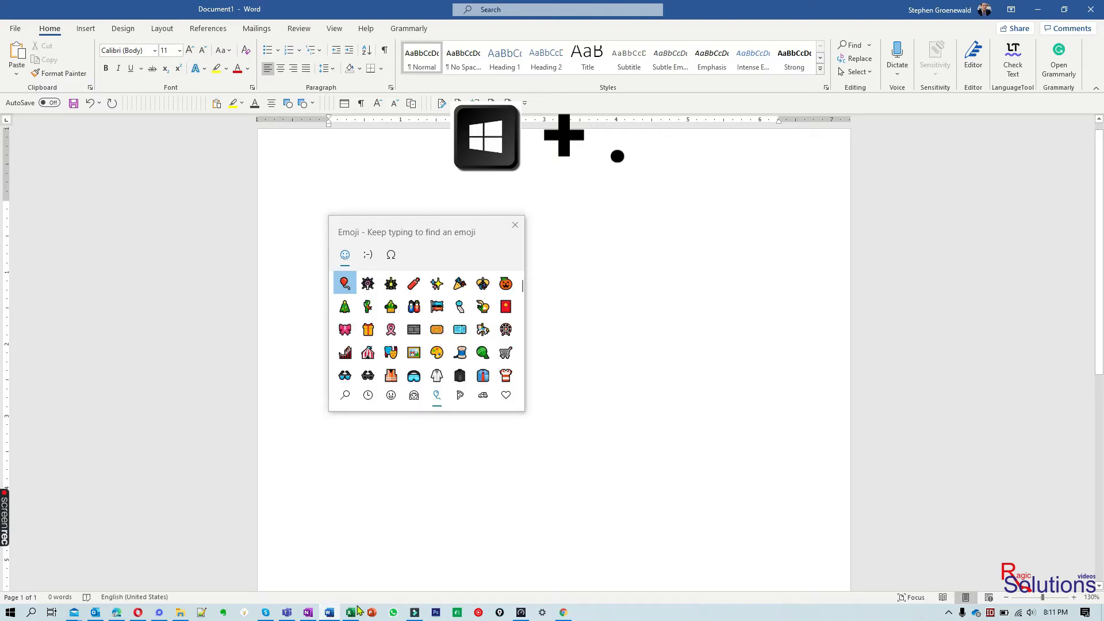
left_click(368, 396)
left_click(432, 354)
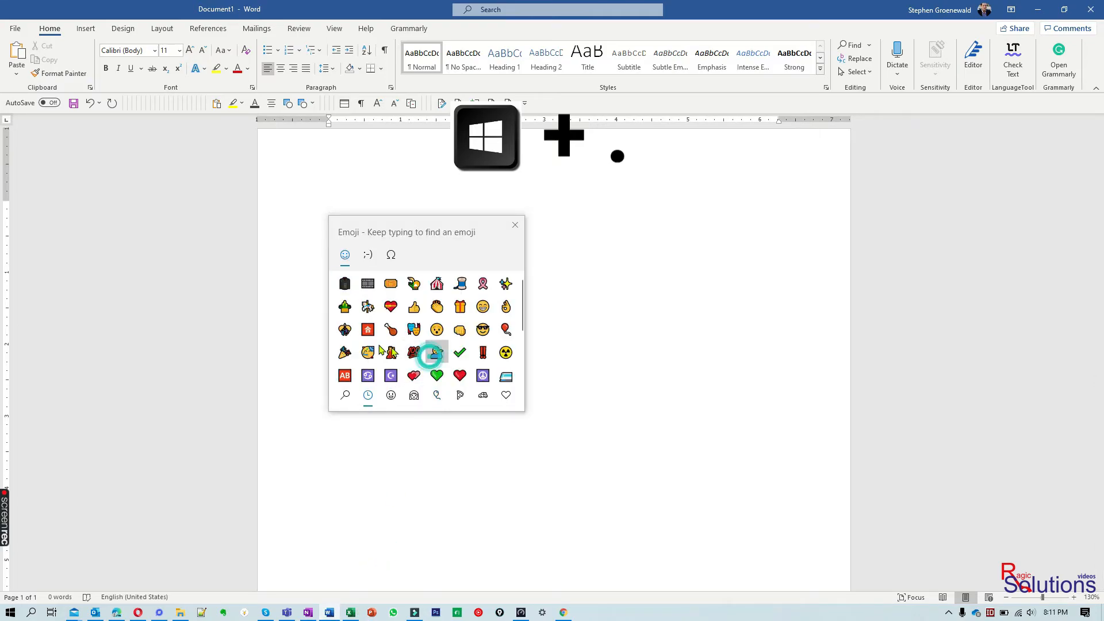
left_click(409, 321)
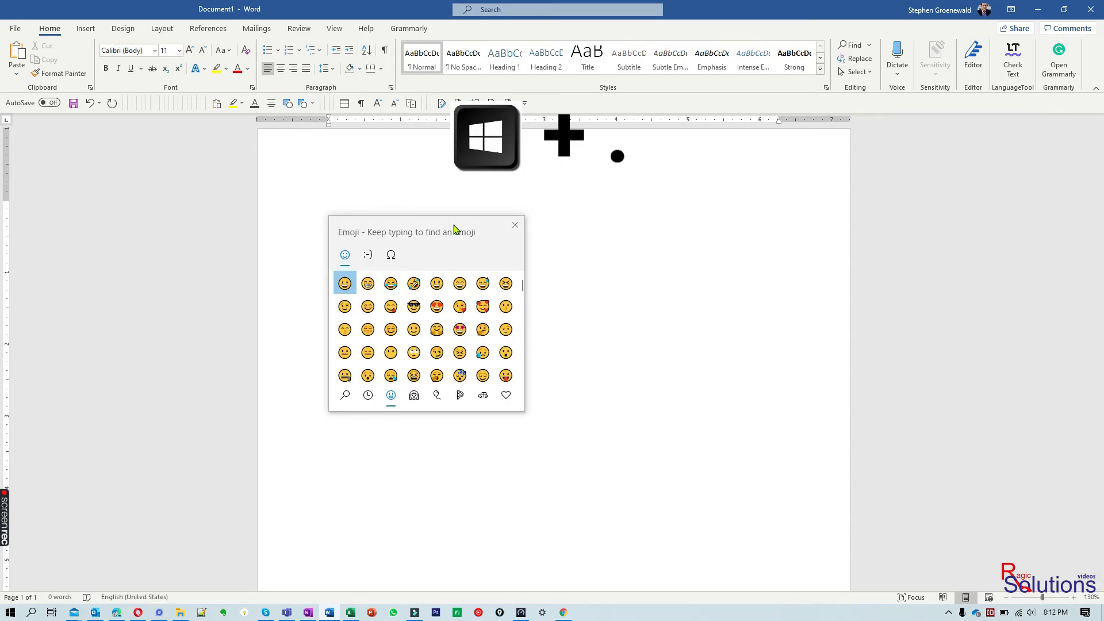
type("smile")
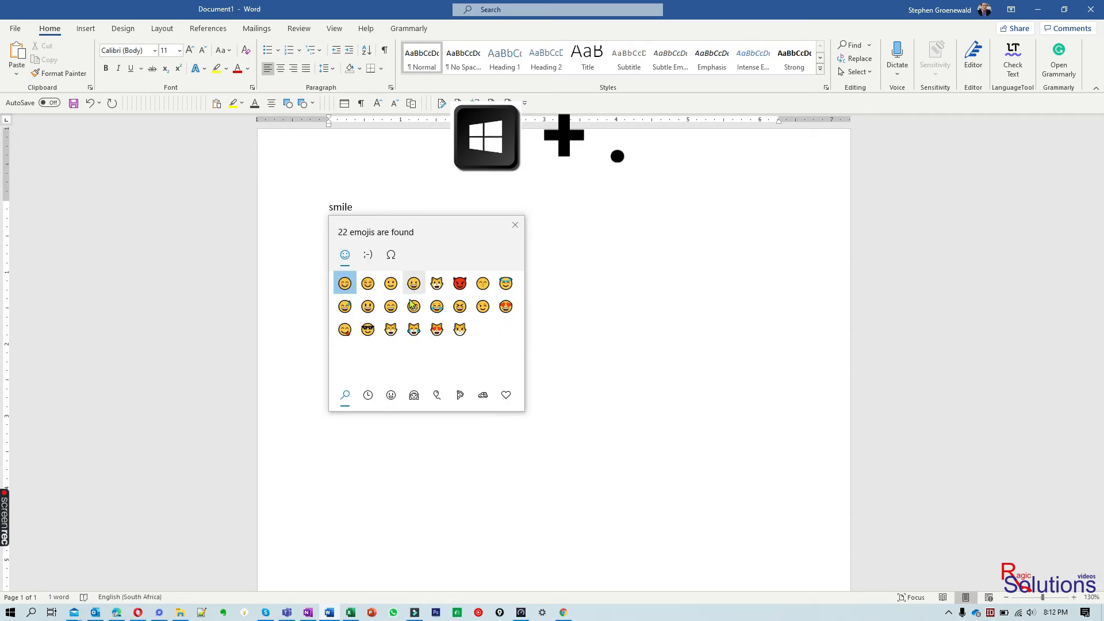
left_click(413, 307)
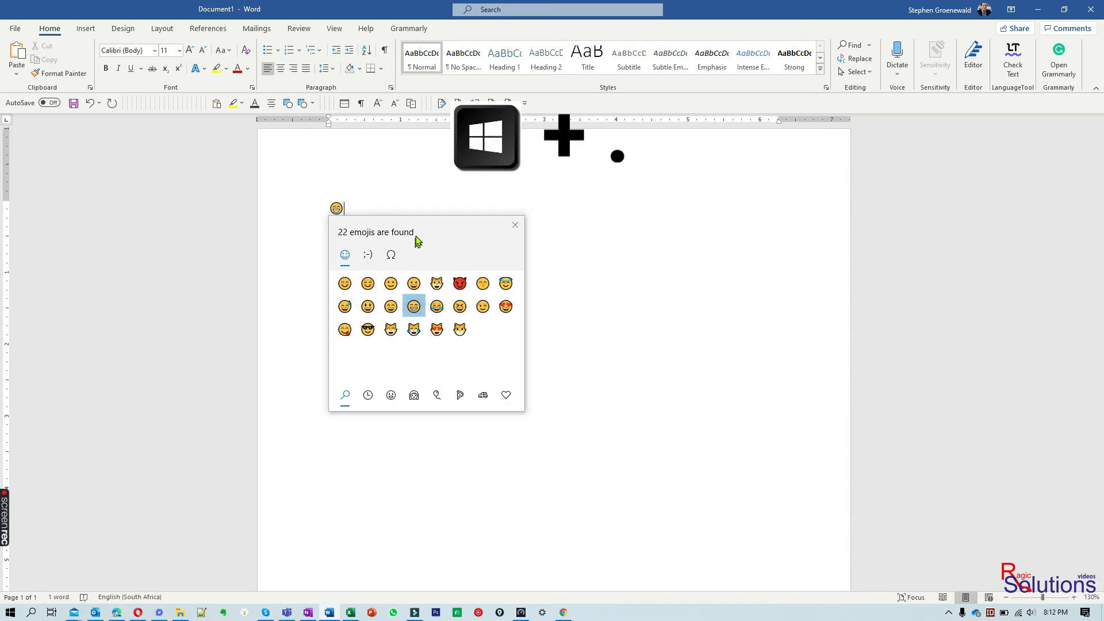
Add a sparkling heart, french fries and a smiling face to the Word document by searching emojis for "love", "food" and "happ"
type("love")
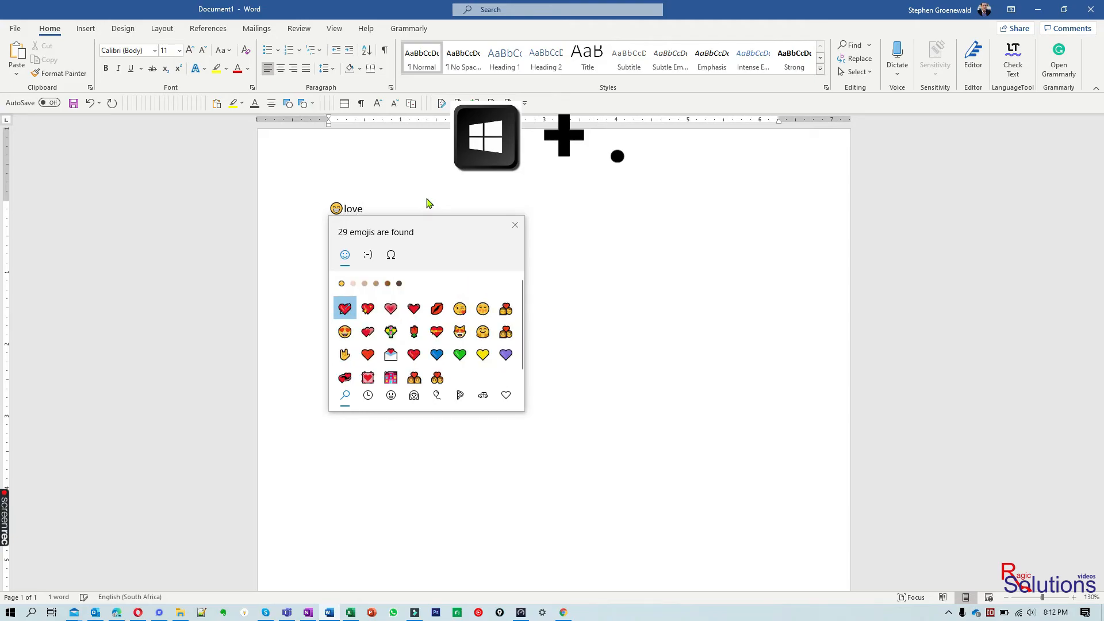
left_click(368, 310)
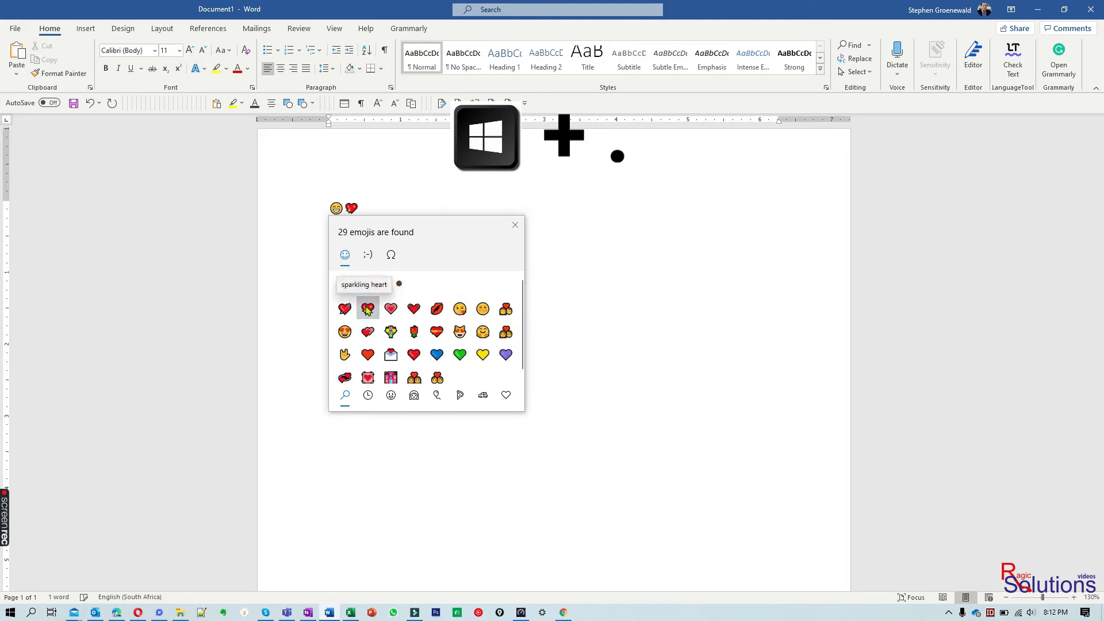
type("food")
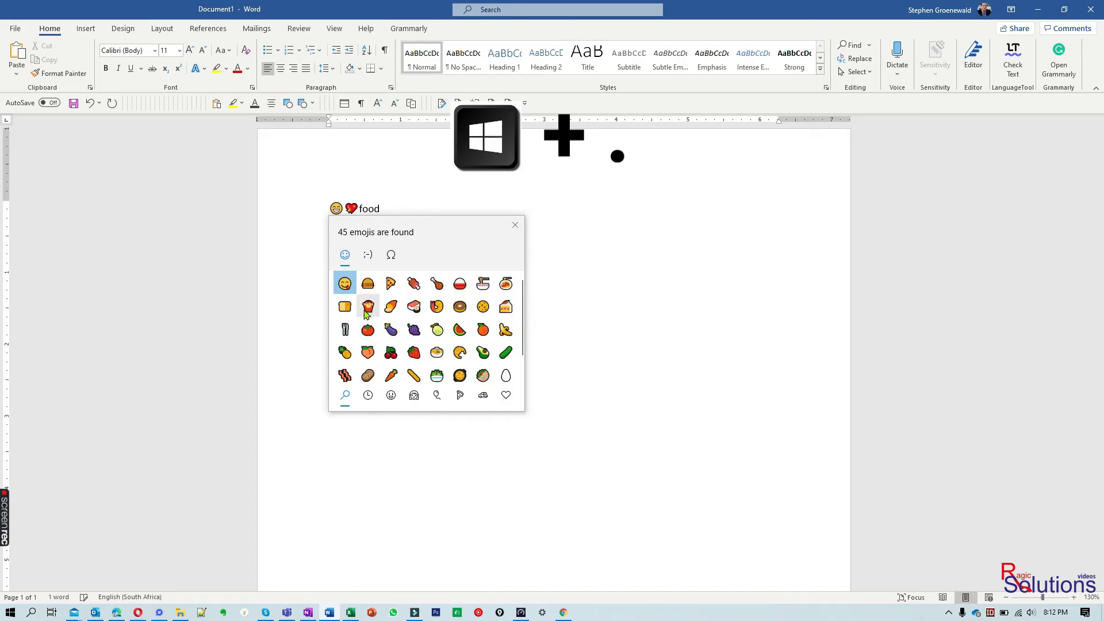
left_click(377, 309)
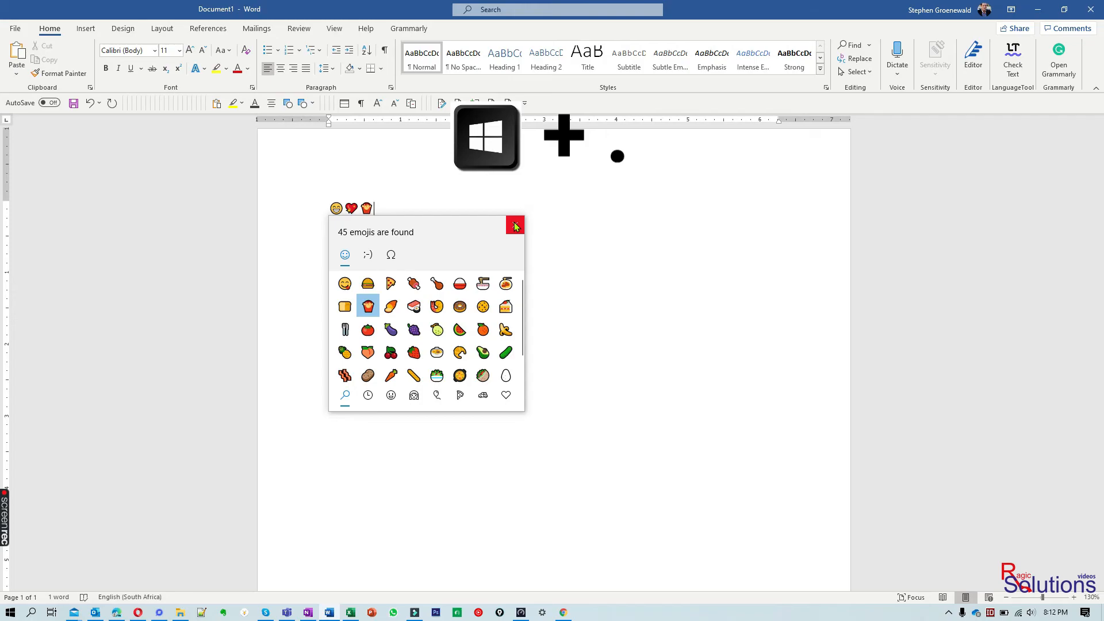
type("happ")
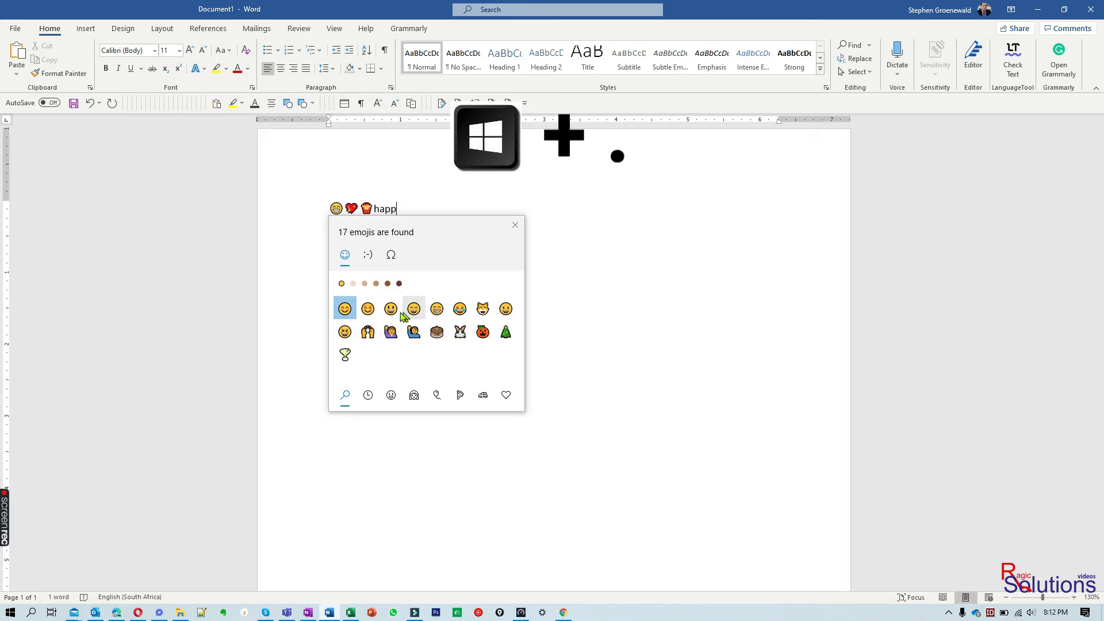
left_click(393, 312)
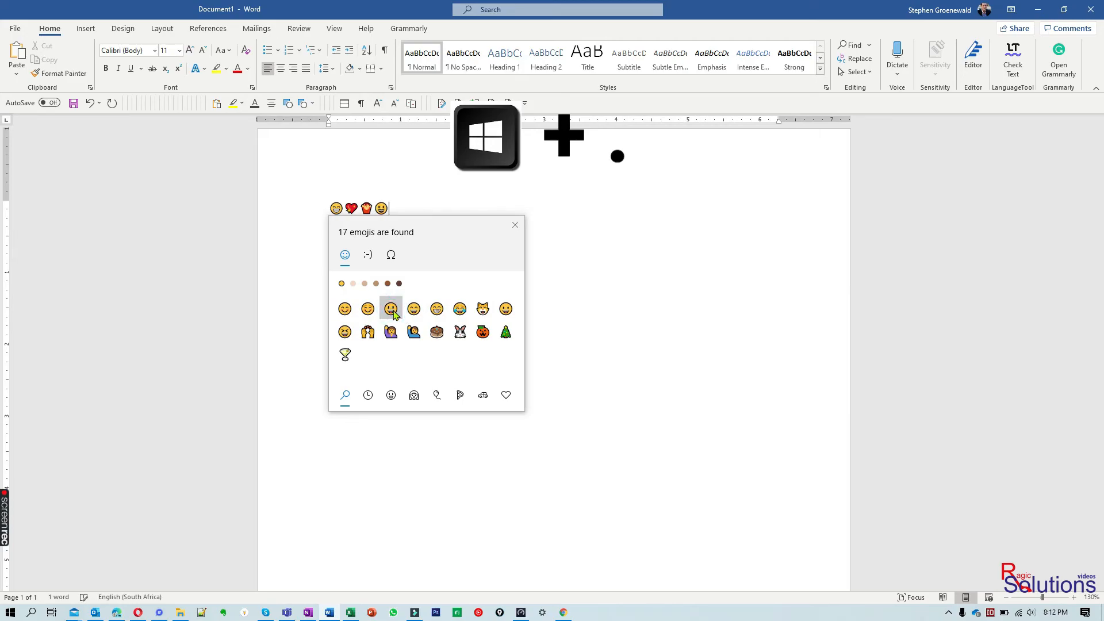
left_click(515, 225)
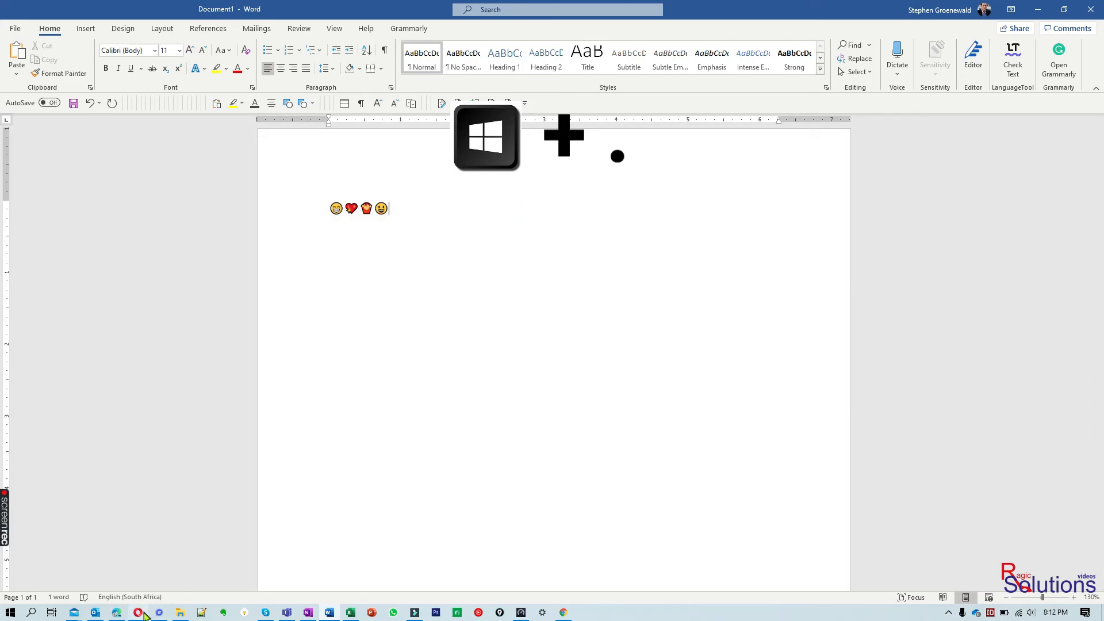
Switch to the blank Excel workbook and insert four face emojis in cell B3
left_click(352, 613)
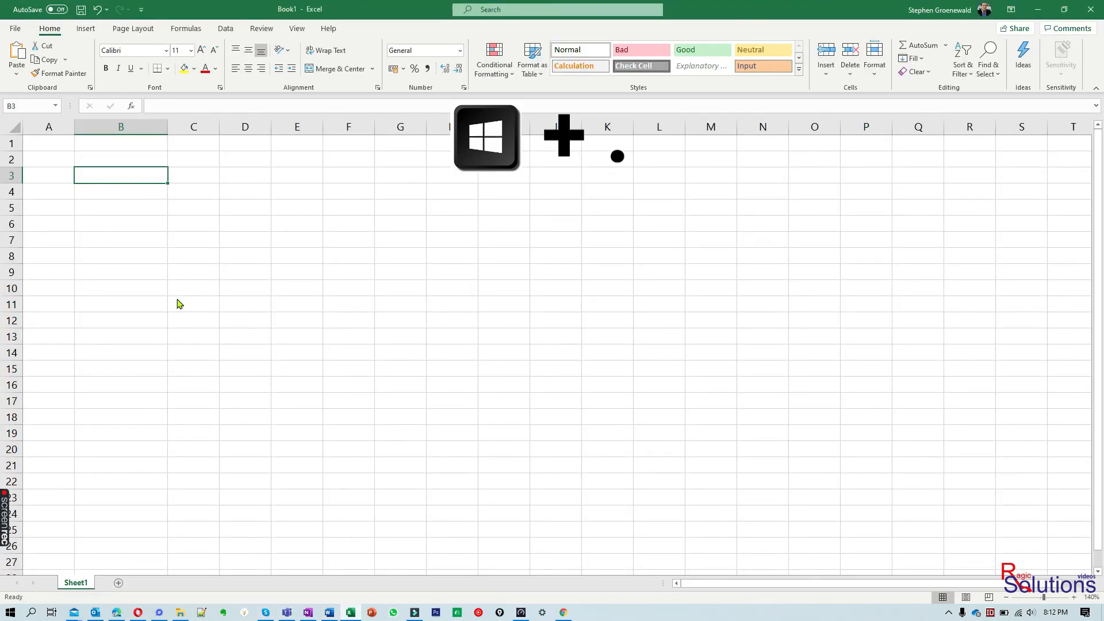
key("super+period")
left_click(229, 248)
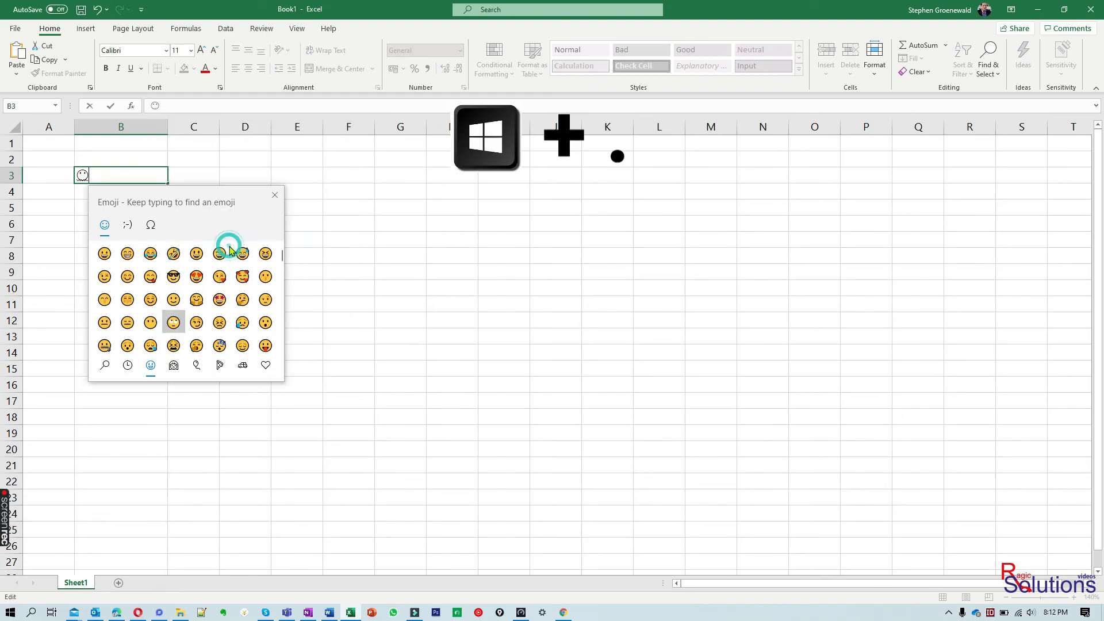
left_click(242, 272)
left_click(127, 273)
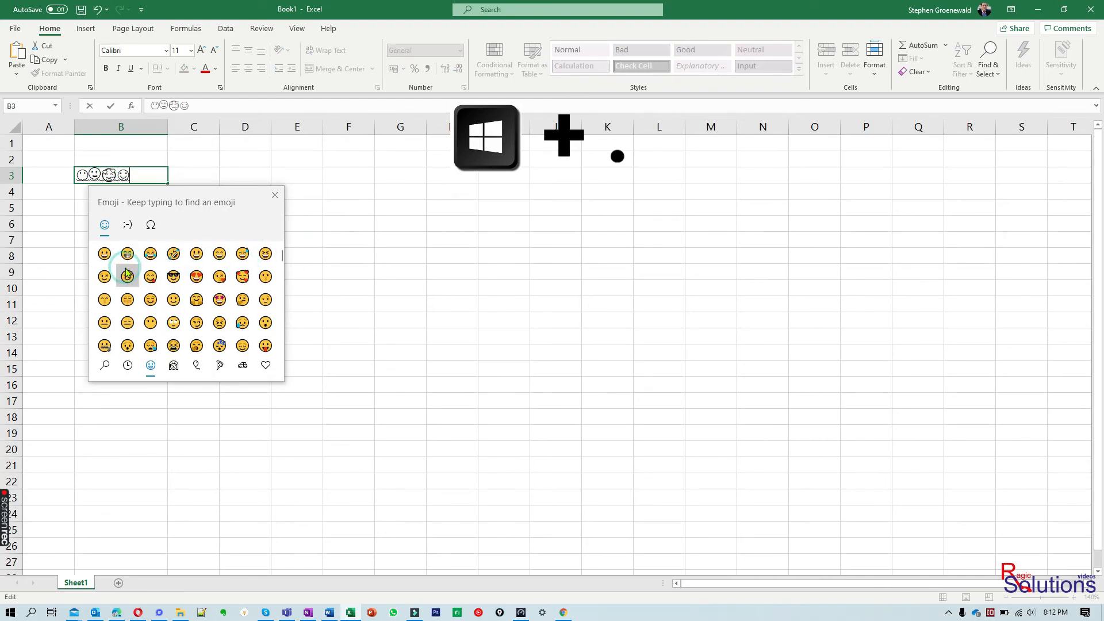
left_click(275, 195)
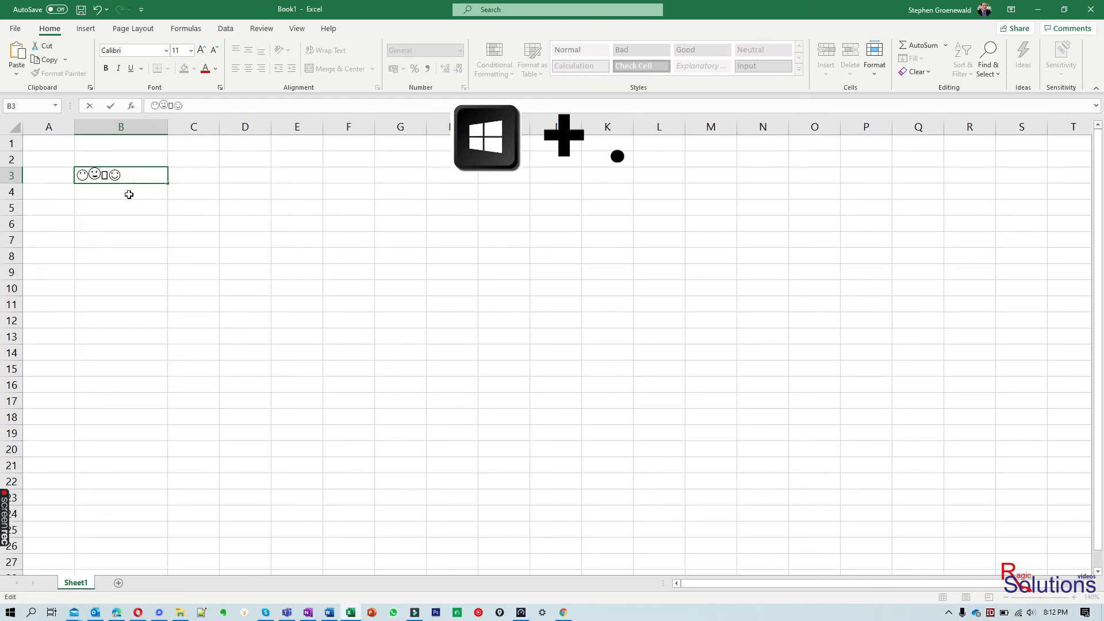